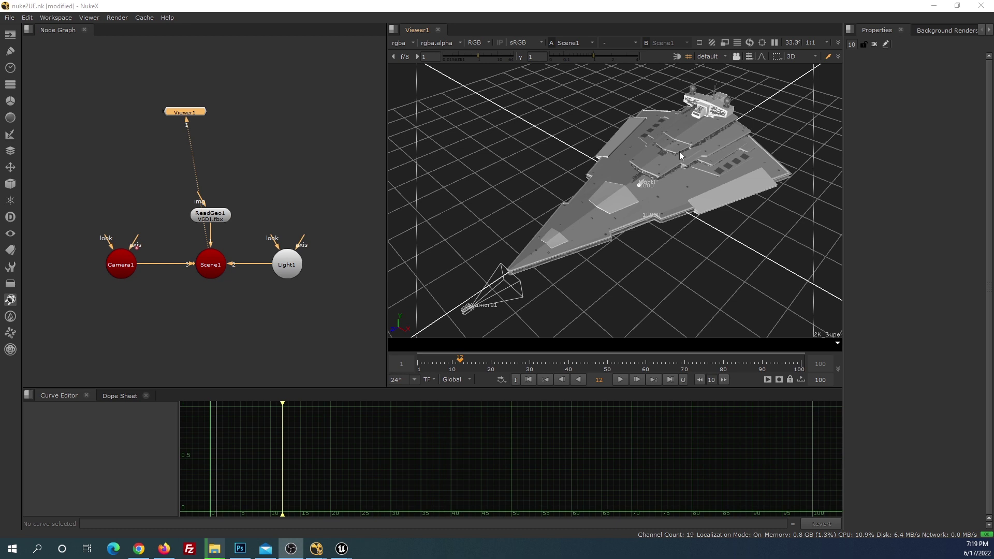
Open ReadGeo1's settings in a widened properties panel
ctrl+drag(662, 205, 628, 222)
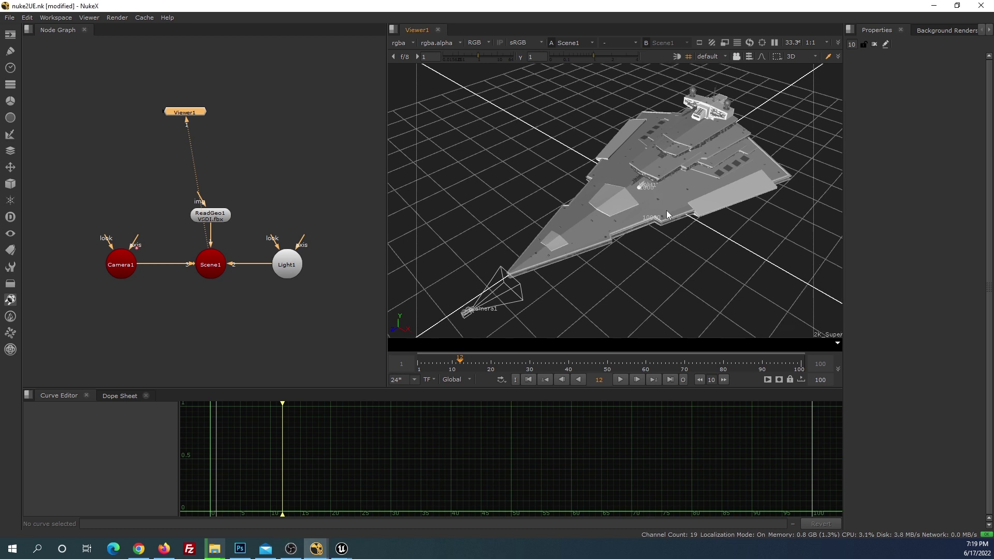
double_click(215, 219)
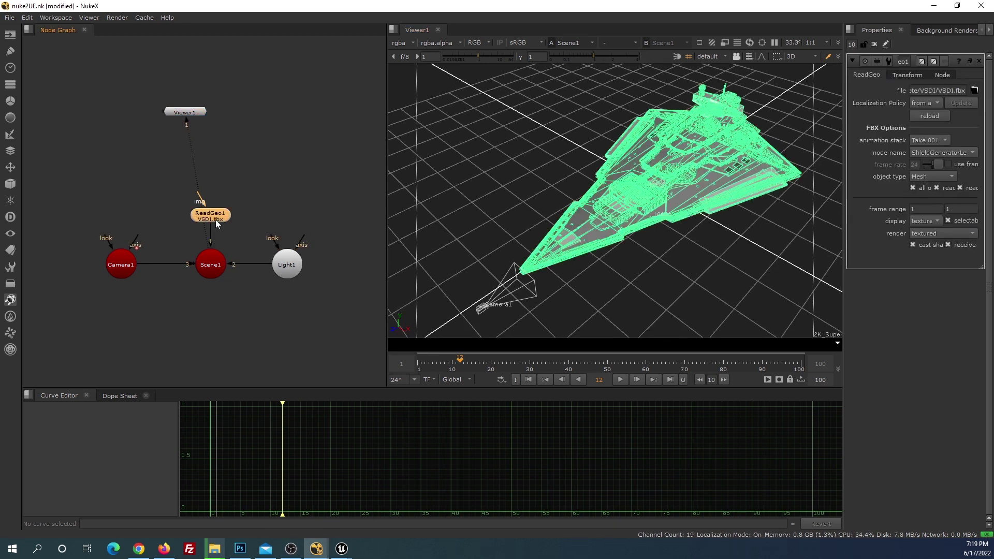
drag(842, 167, 752, 166)
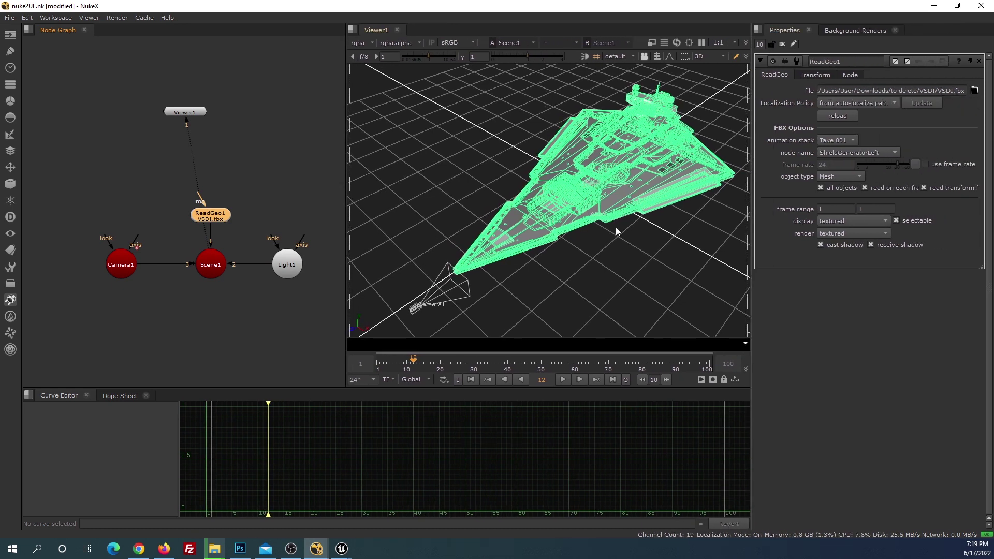
Disable and re-enable Light1 to compare the starship's shading
click(203, 265)
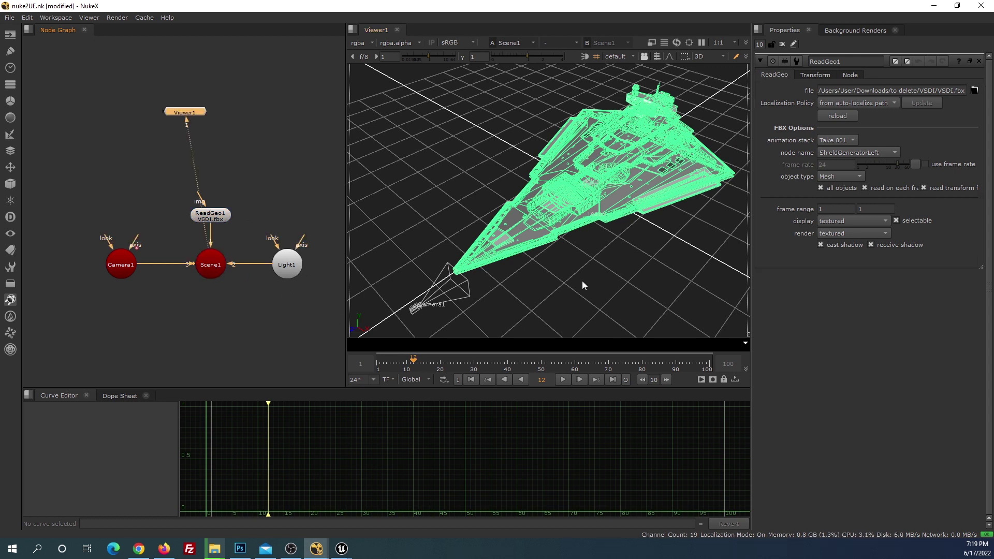
click(523, 273)
click(293, 267)
key(d)
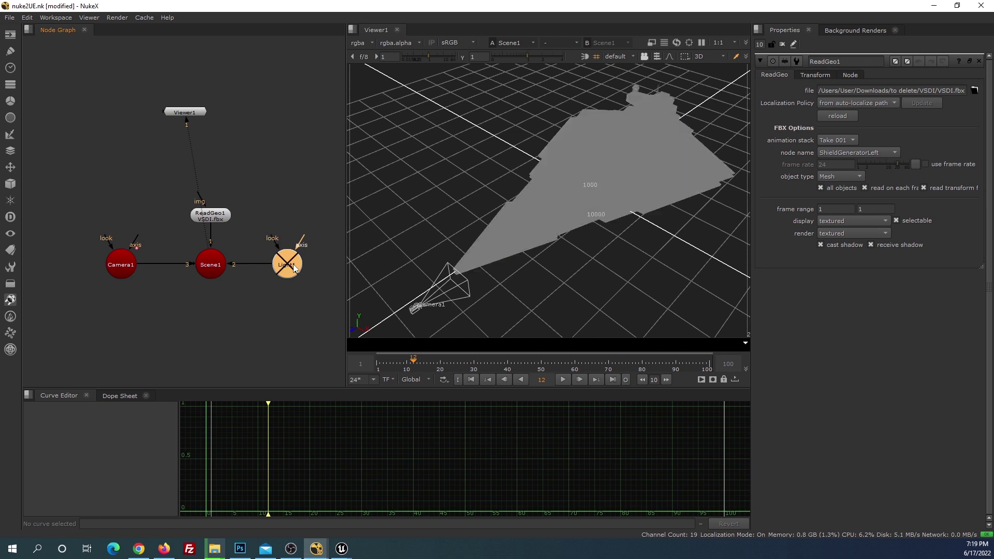
key(d)
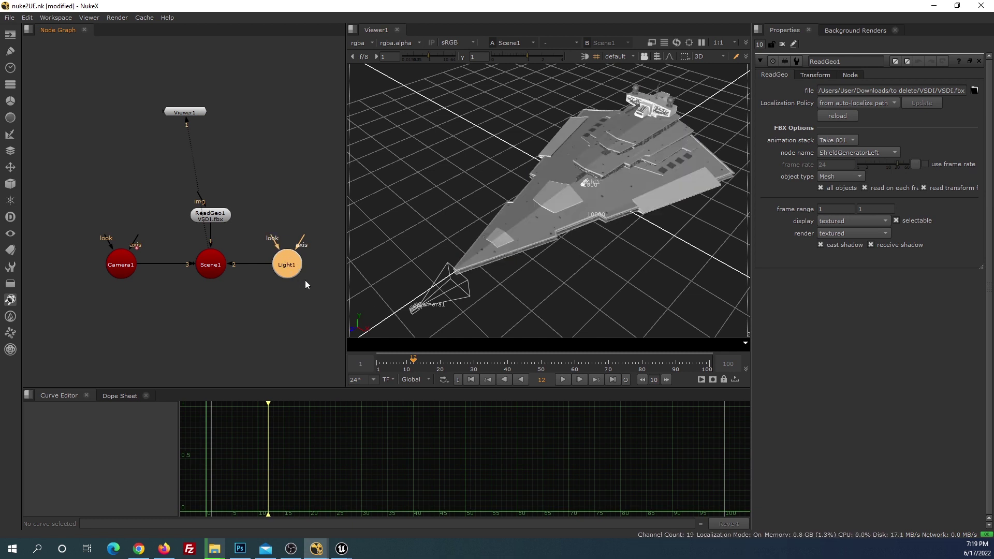
Show Camera1's animation curves, view the ship through Camera1, and return to frame 1
double_click(118, 270)
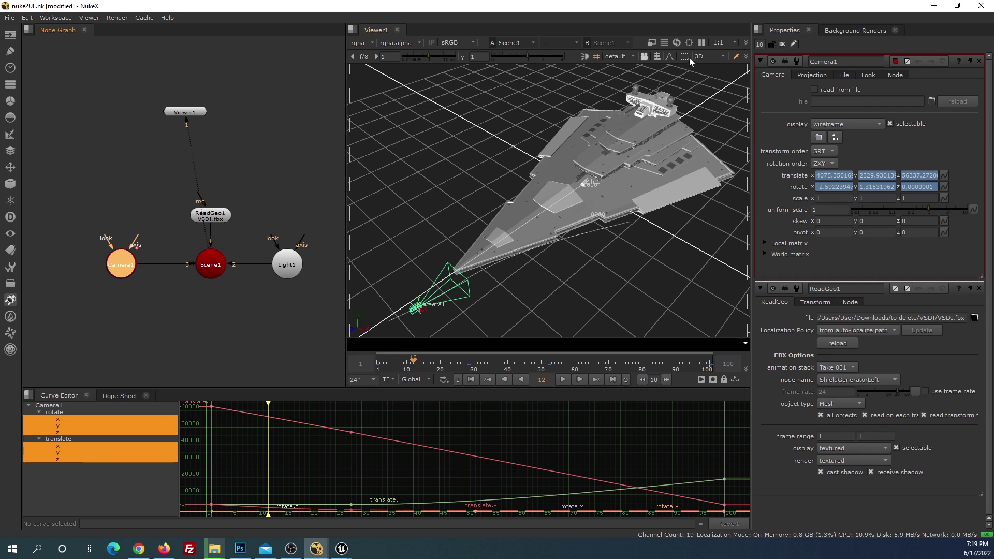
click(622, 58)
click(627, 77)
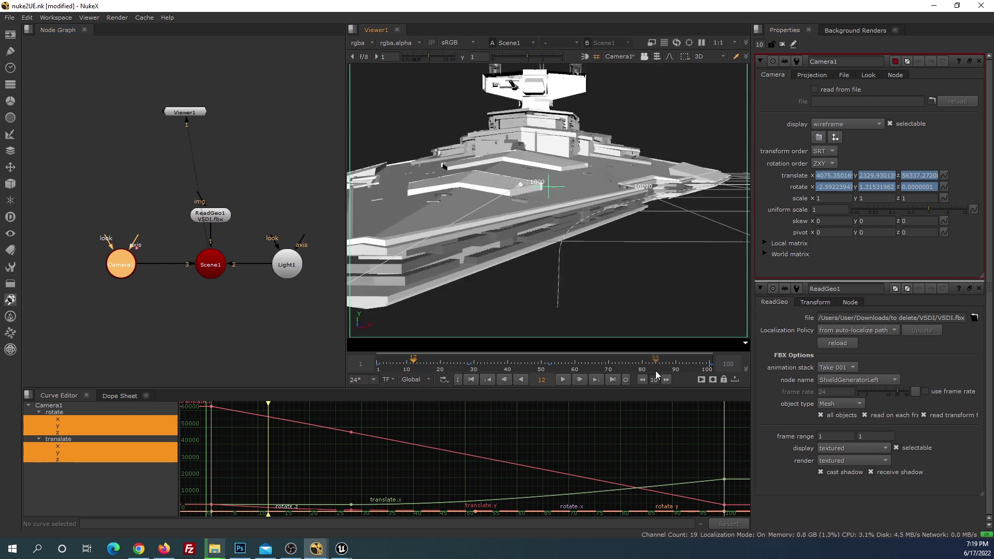
mouse_move(377, 368)
mouse_down()
mouse_move(688, 338)
mouse_move(443, 354)
mouse_move(377, 369)
mouse_up()
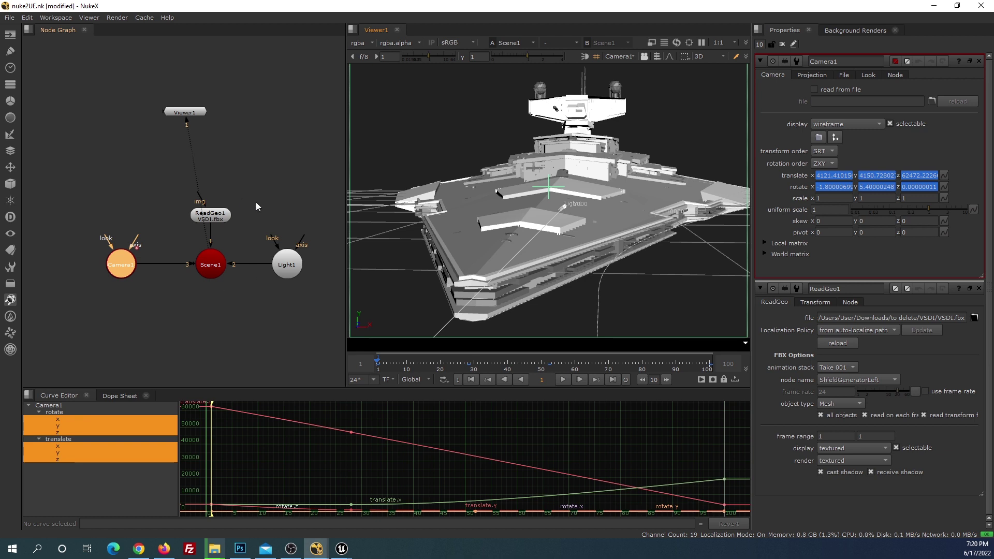
Add a WriteGeo node to the node graph
click(179, 320)
key(Tab)
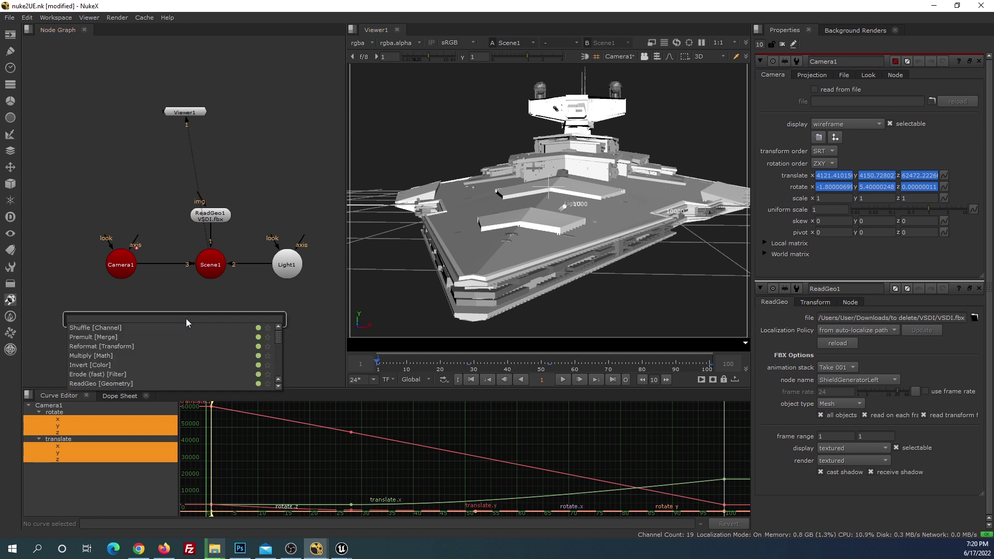
text(wri)
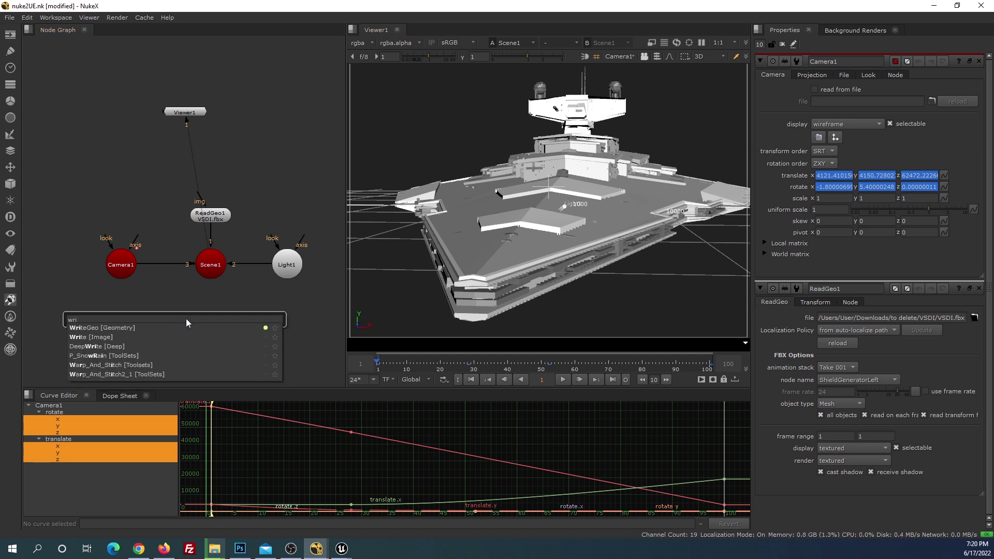
text(teg)
click(133, 328)
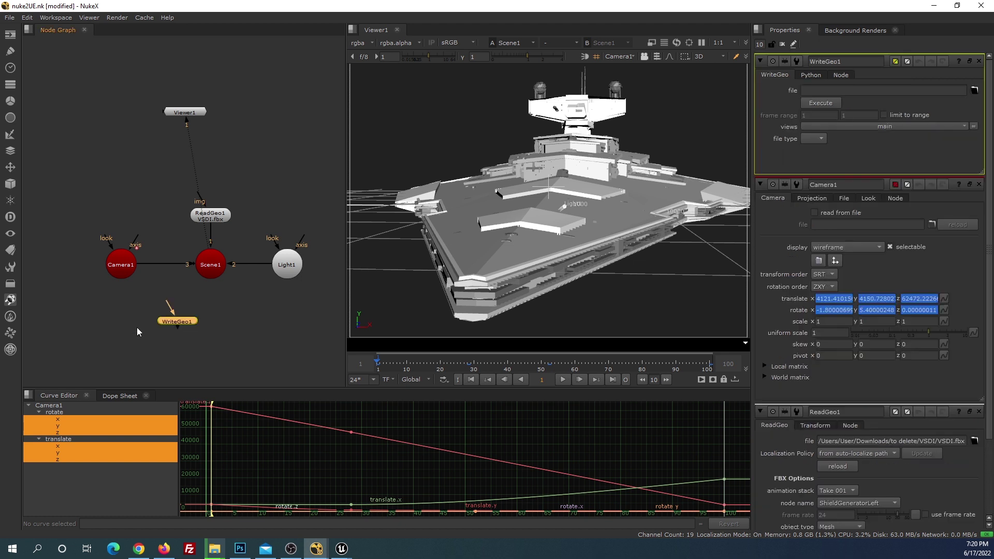
drag(180, 323, 154, 332)
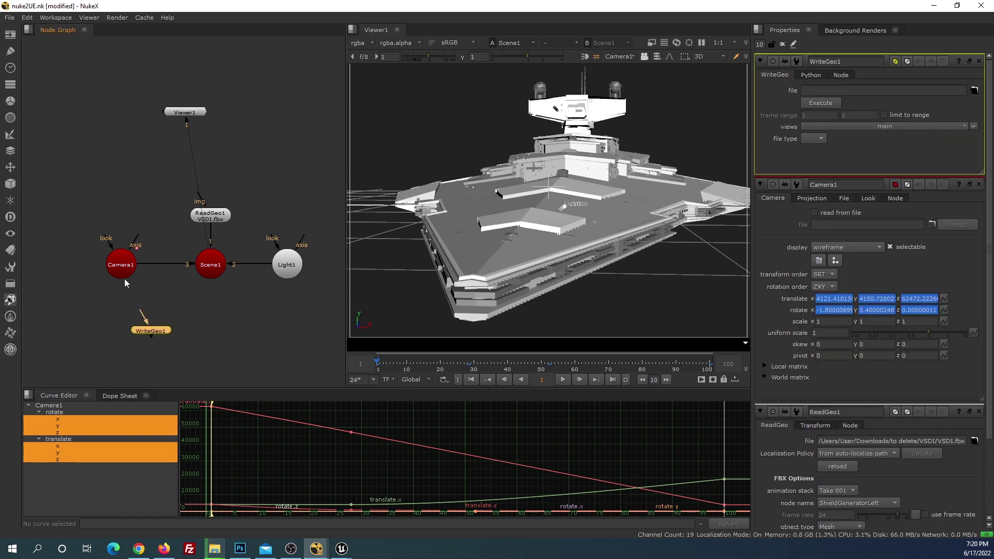
Connect WriteGeo1's input to Scene1 and place it directly below Scene1
drag(117, 267, 117, 264)
mouse_move(149, 301)
mouse_down()
mouse_move(209, 221)
mouse_move(151, 289)
mouse_up()
drag(207, 268, 207, 269)
drag(145, 332, 203, 322)
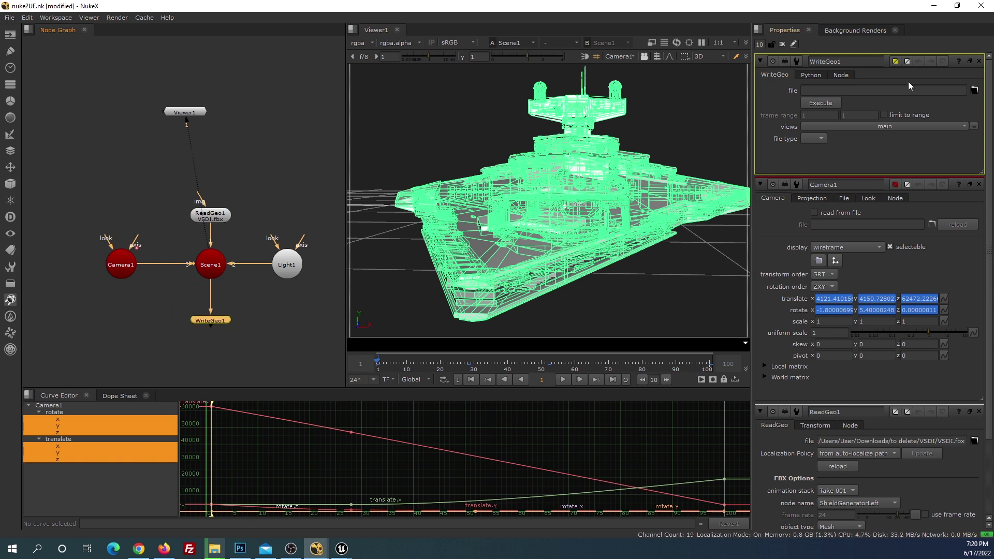
Set WriteGeo1's output file to crucero.fbx in the Downloads/to delete folder
click(974, 90)
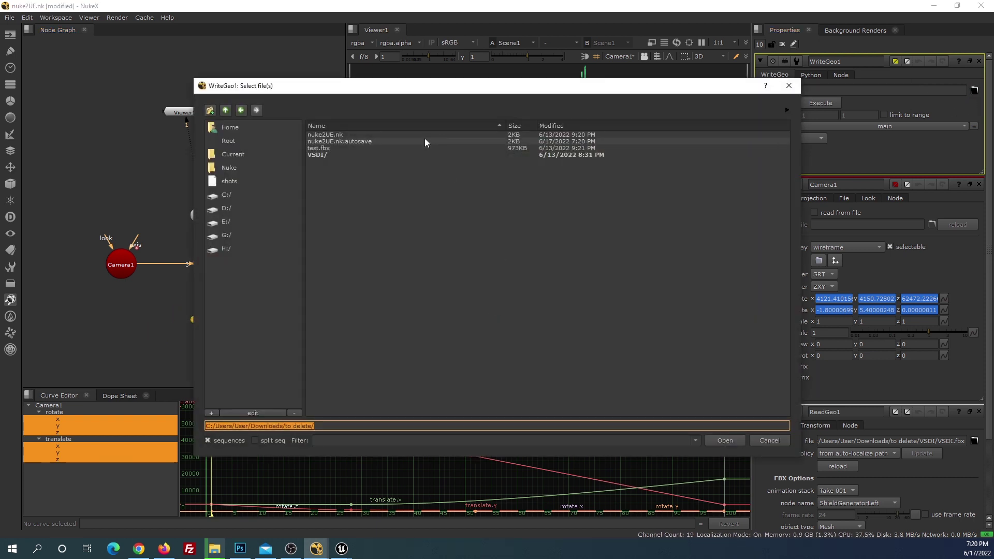
click(346, 423)
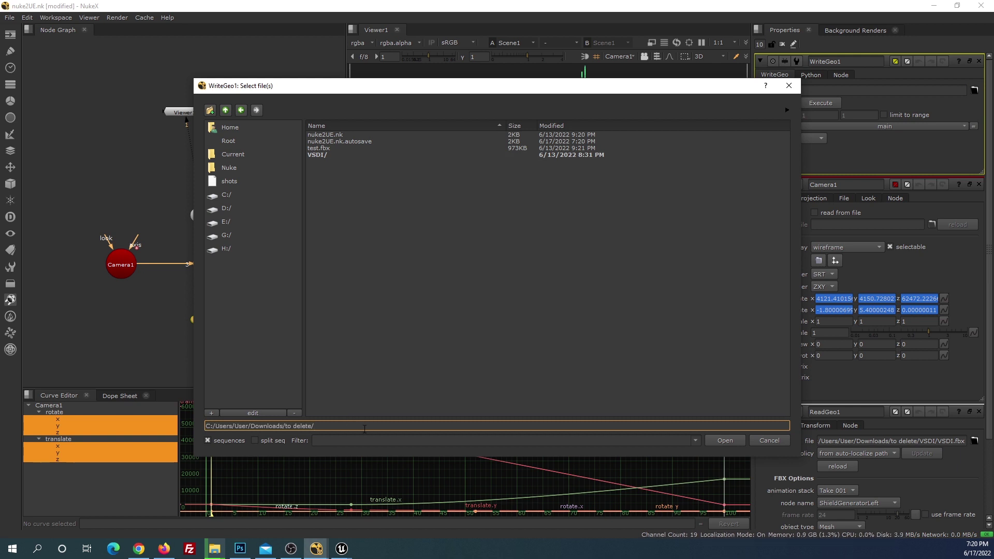
text(crucero)
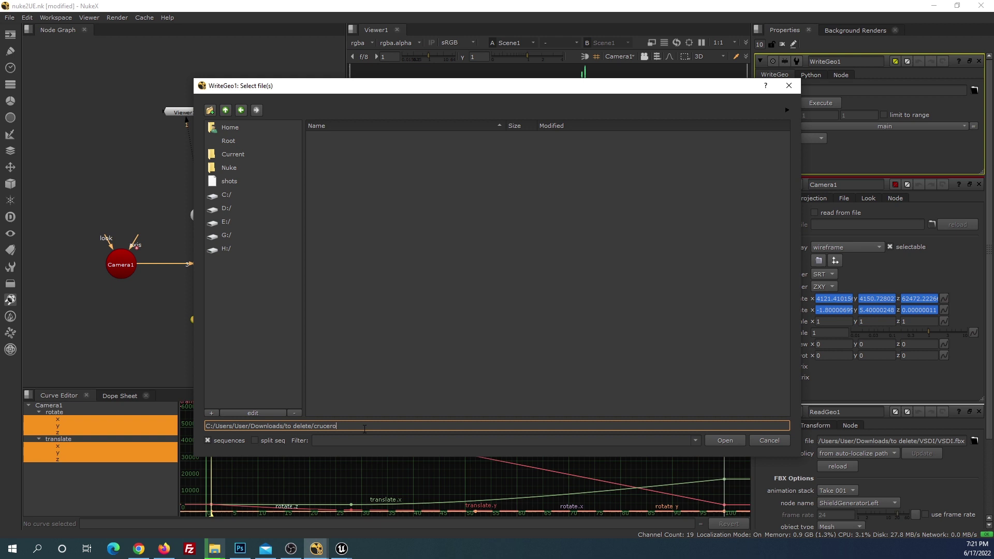
text(.fbx)
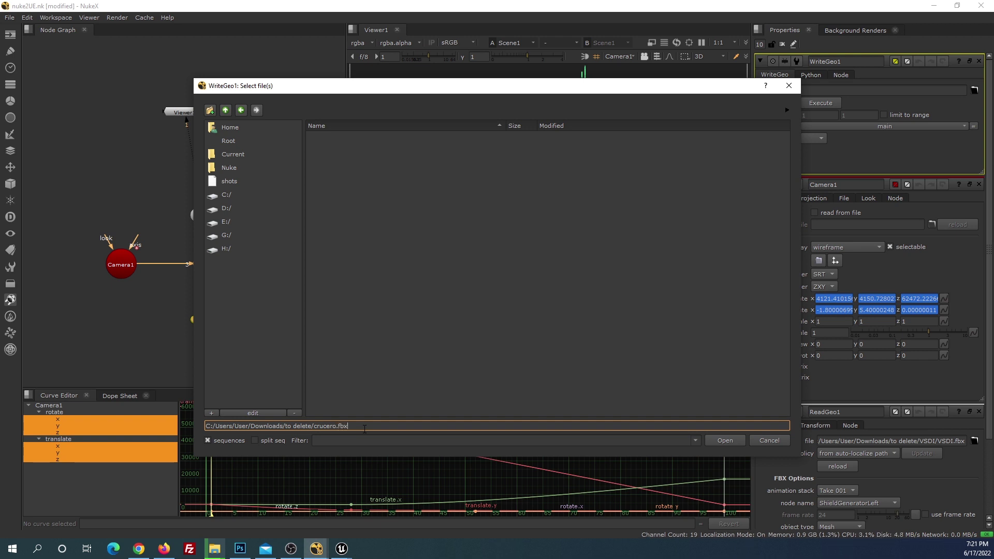
key(Return)
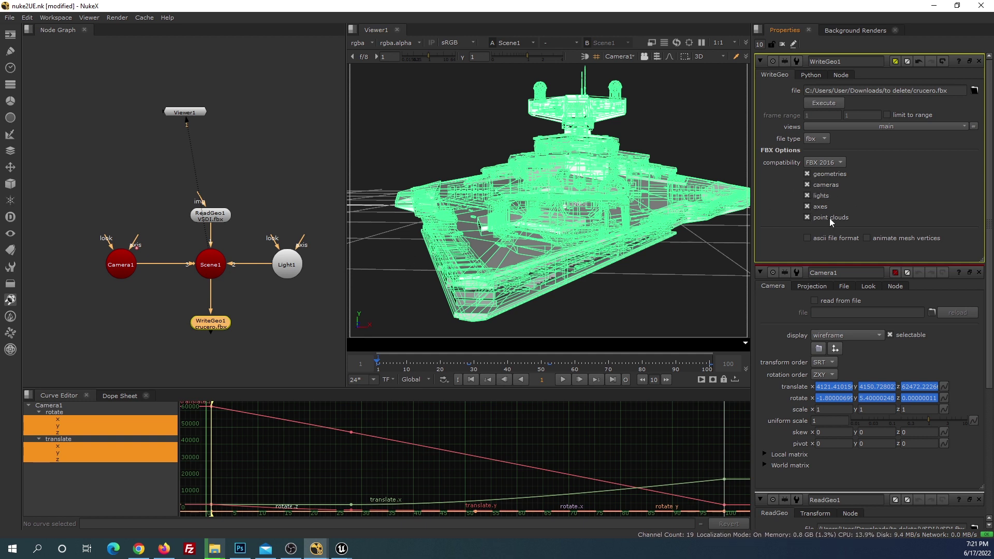
Export frames 1-100 to crucero.fbx from WriteGeo1 with FBX 2016 compatibility
click(812, 198)
click(807, 207)
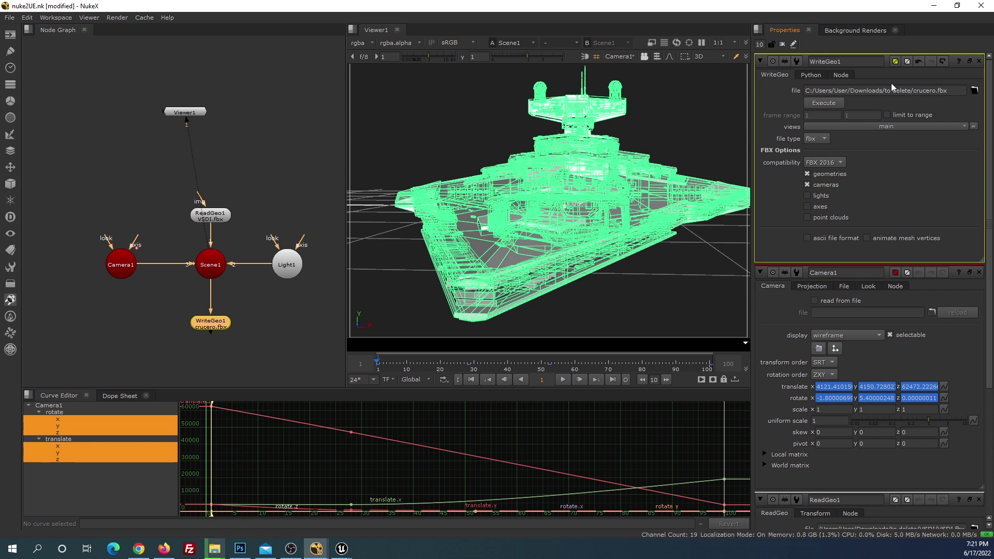
click(823, 103)
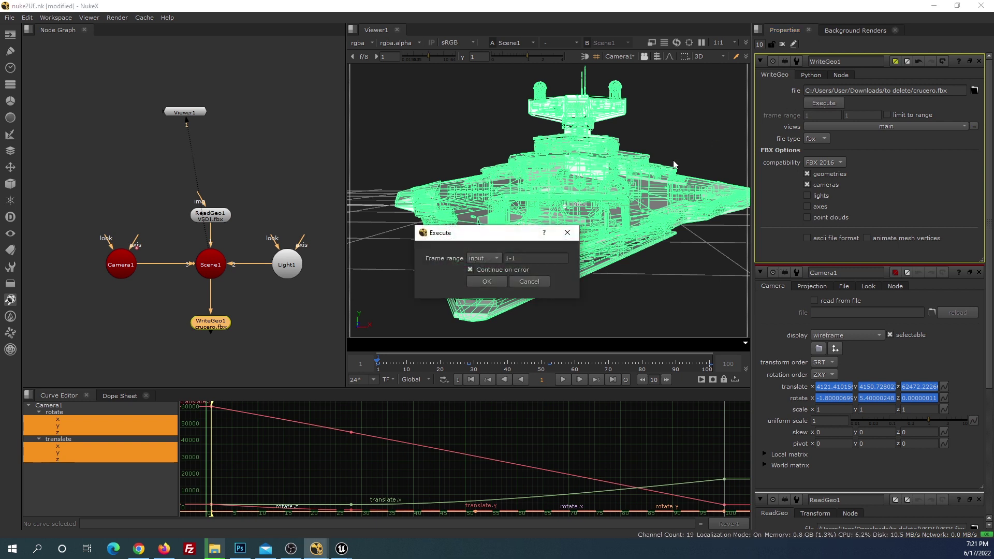
click(525, 281)
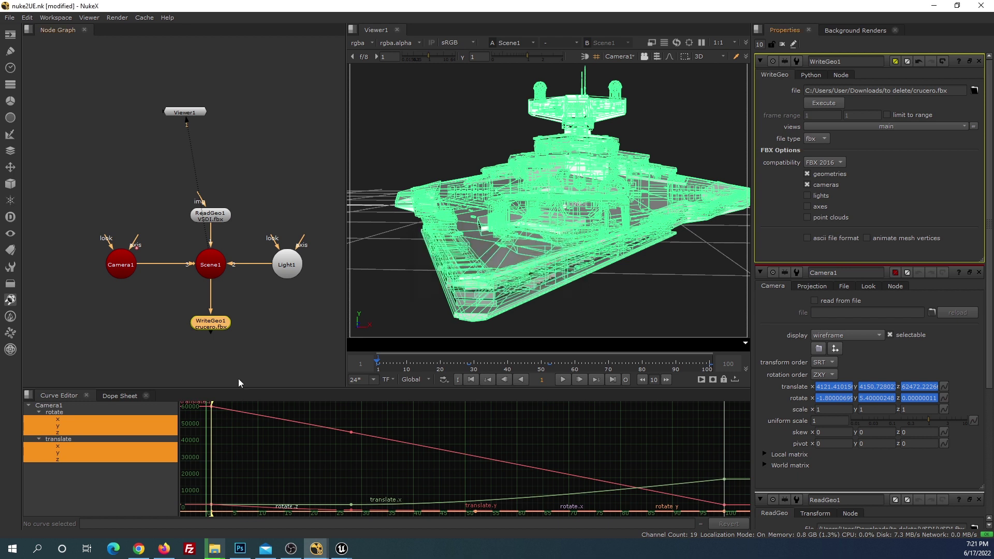
click(117, 396)
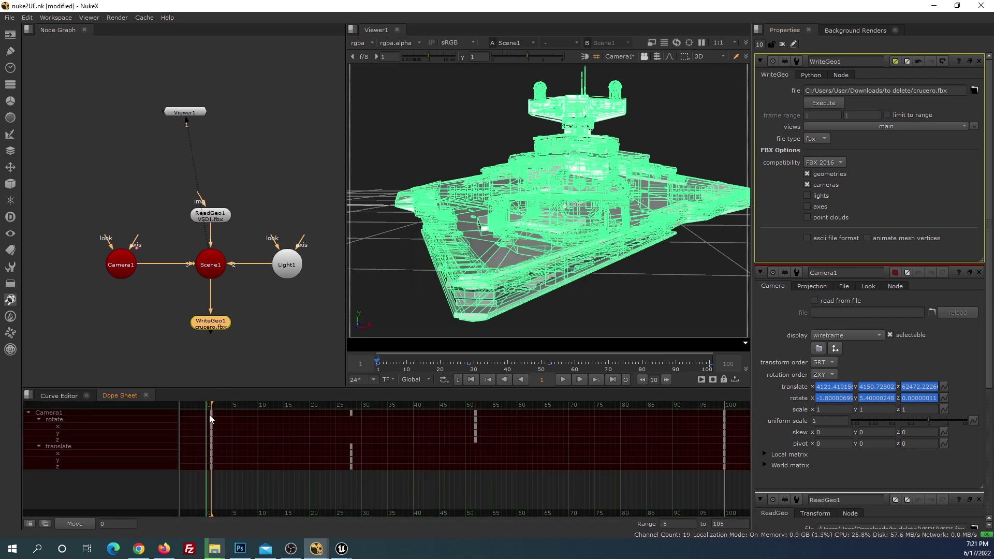
click(823, 163)
click(815, 164)
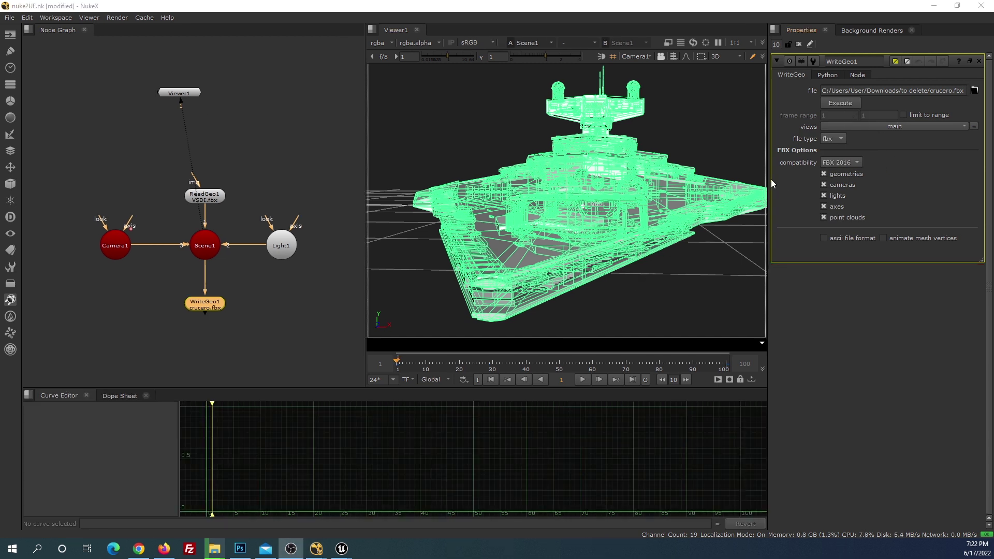
click(838, 103)
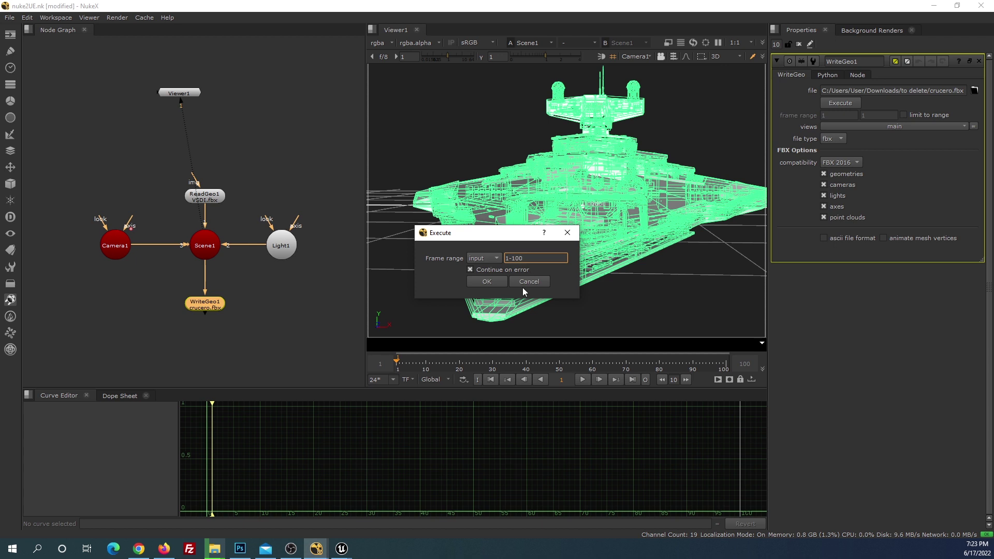
click(480, 280)
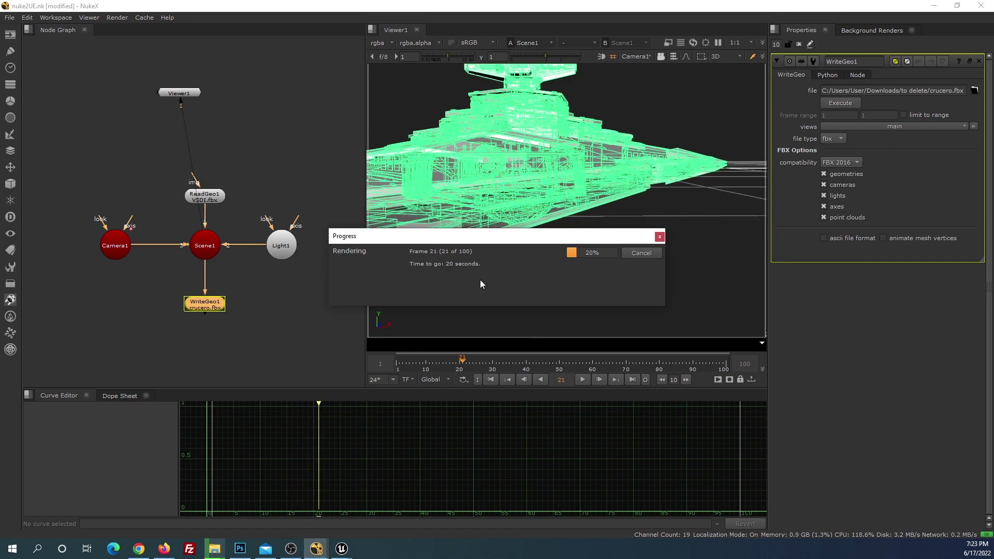
Reopen Camera1's settings and curves, then switch to the Nuke2UE Unreal Editor project
click(641, 252)
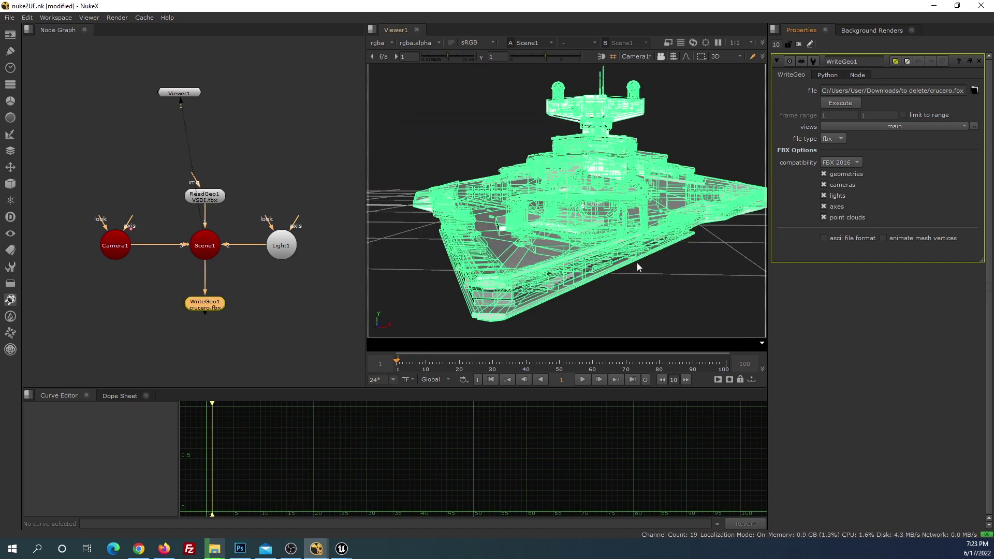
drag(165, 173, 250, 216)
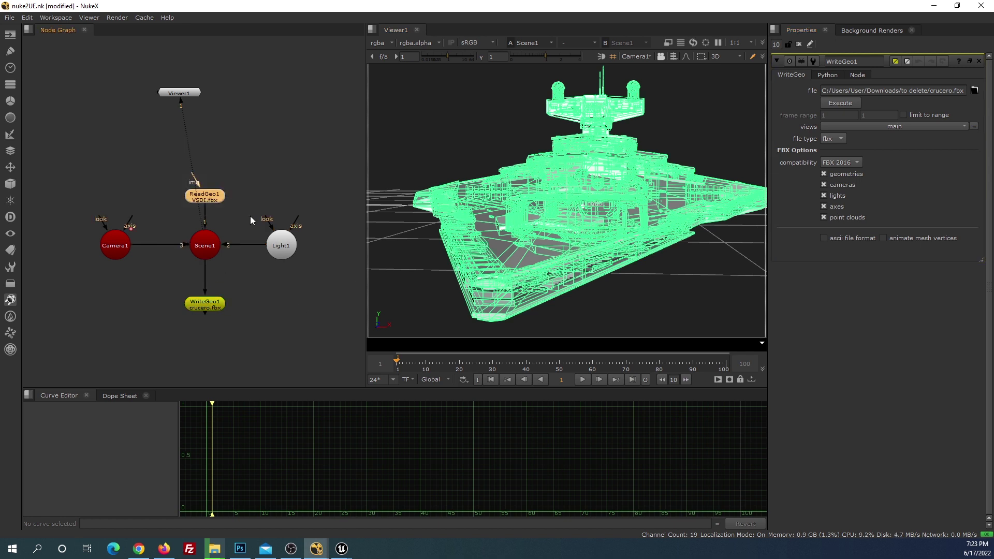
drag(59, 219, 156, 268)
double_click(115, 245)
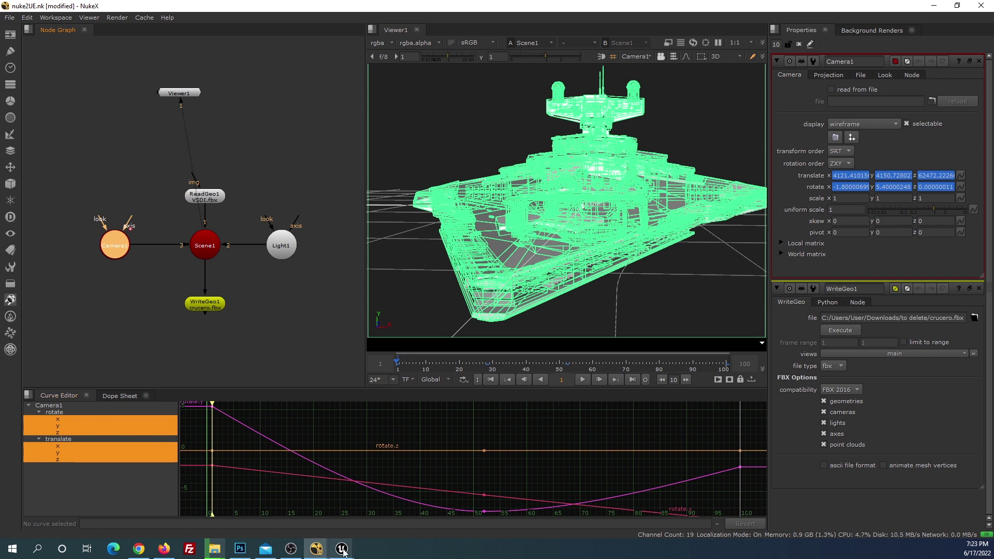
mouse_move(343, 547)
click(393, 499)
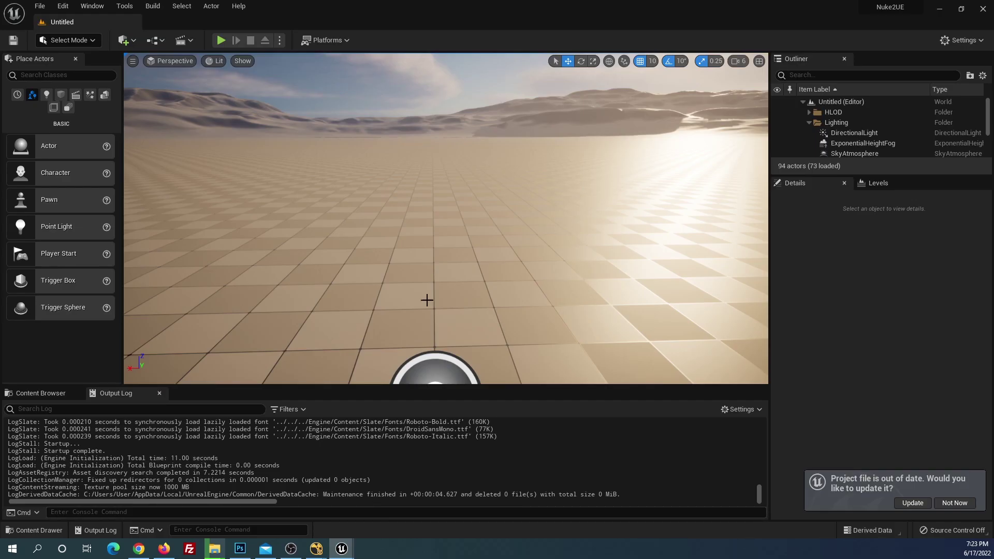
Drag crucero.fbx from the to delete folder into the Content Browser to bring up FBX Import Options
right_drag(445, 227, 441, 197)
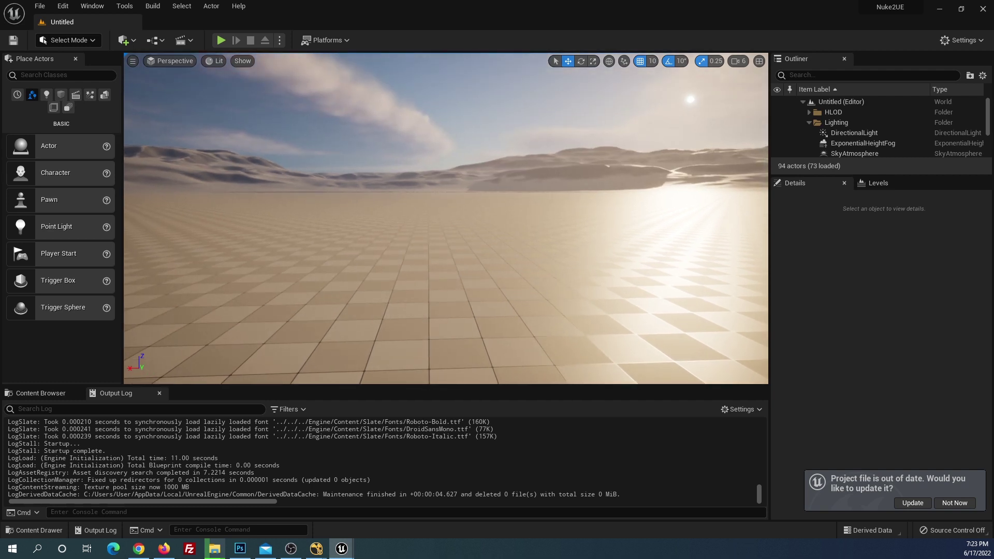
click(41, 395)
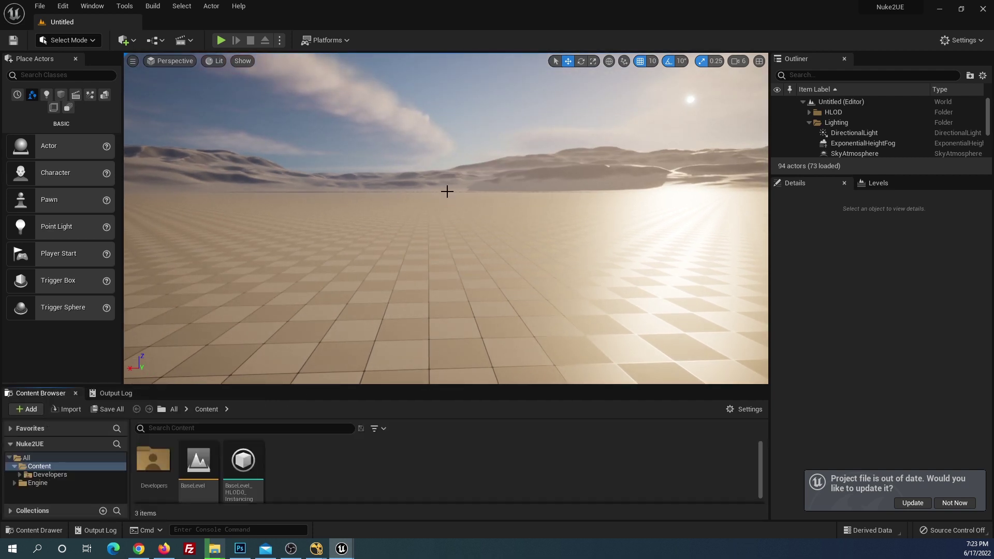
right_click(326, 463)
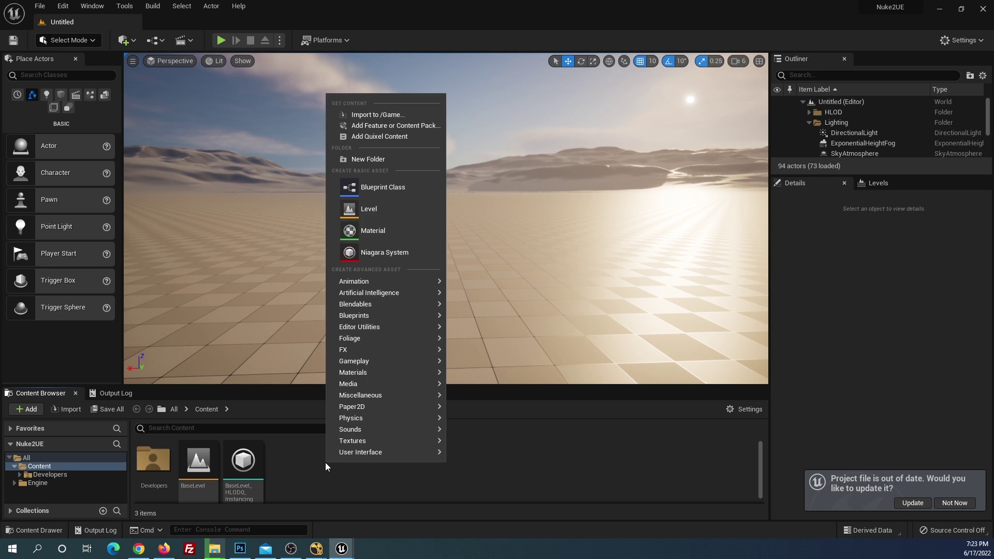
click(325, 461)
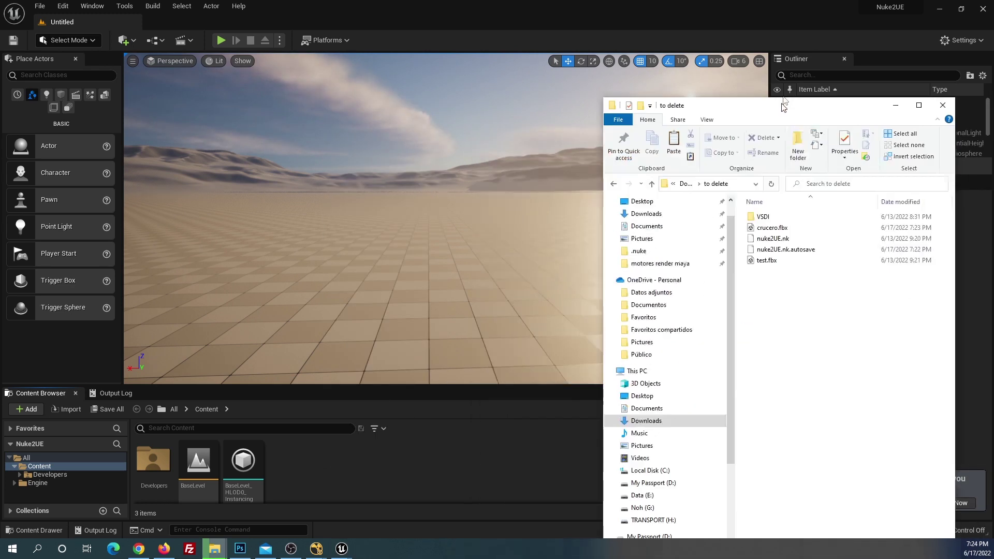
drag(989, 103, 802, 47)
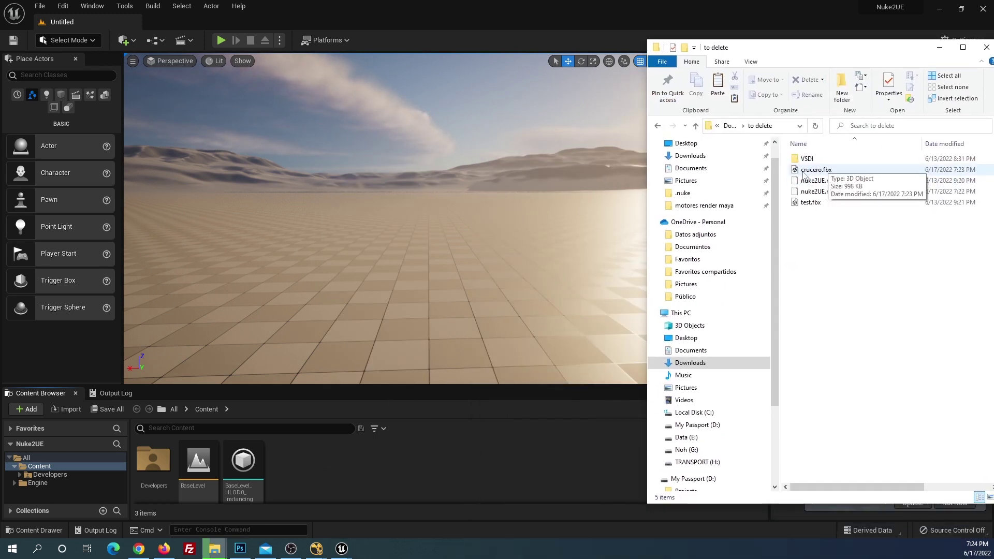
mouse_move(808, 173)
mouse_down()
mouse_move(439, 437)
mouse_move(416, 465)
mouse_up()
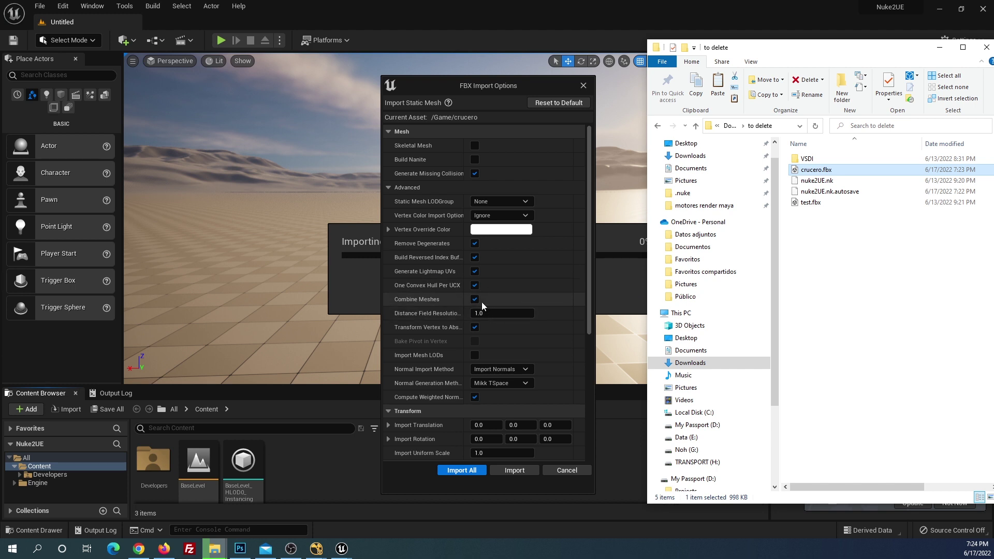
Import crucero as a static mesh, close the warnings log, and select the new asset
click(455, 470)
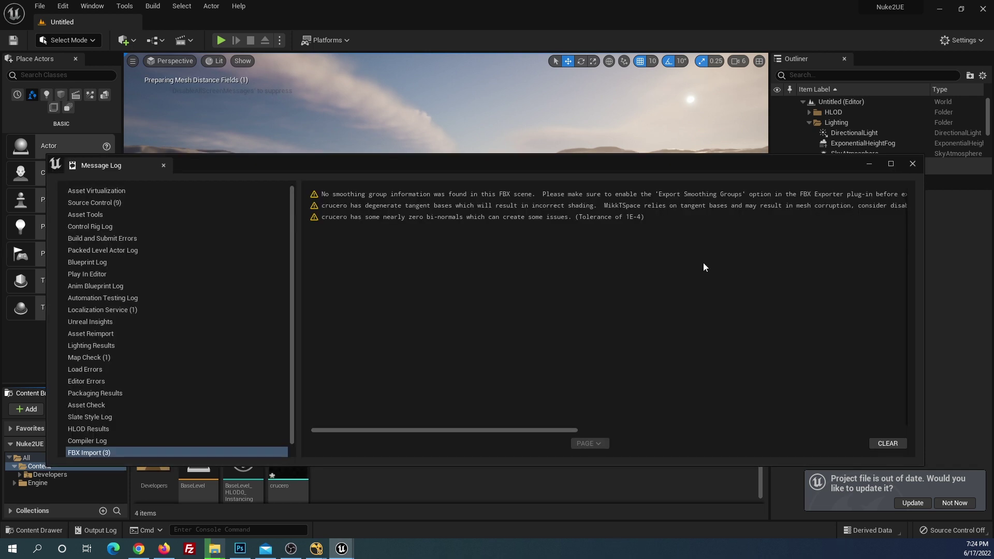
click(912, 164)
click(300, 454)
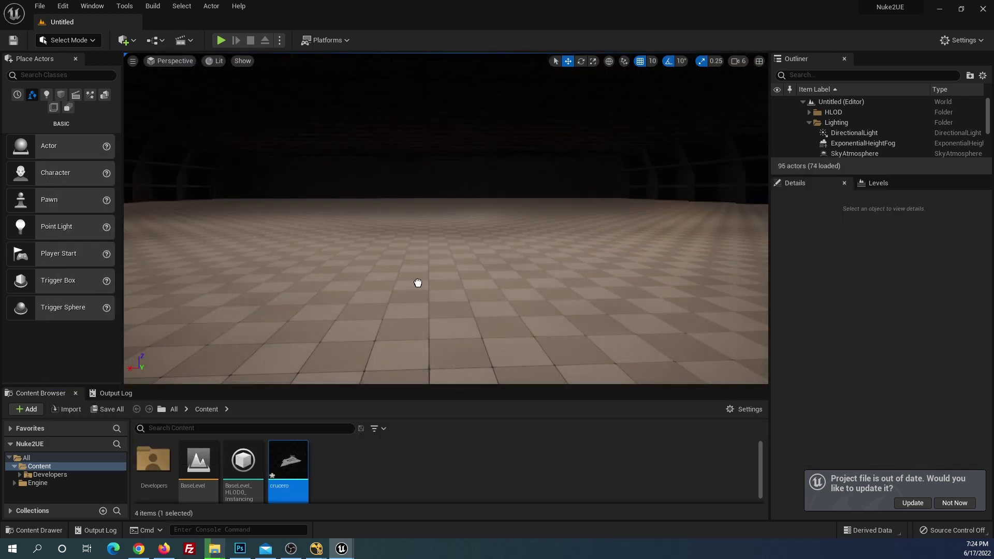
Drag crucero into the level and reset its location to 0, 0, 0
drag(301, 454, 418, 281)
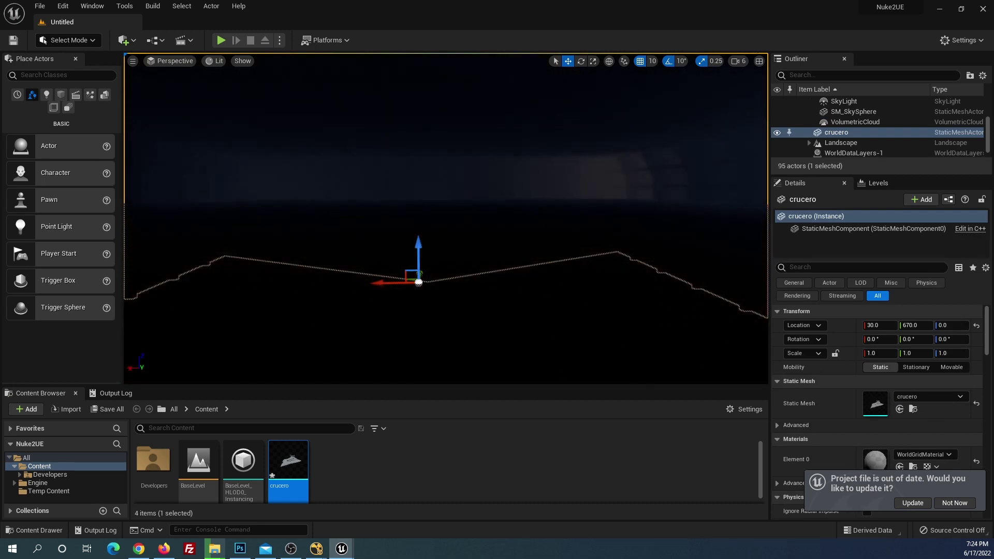
scroll(445, 219, up, 3)
scroll(446, 219, up, 3)
scroll(445, 218, up, 3)
scroll(445, 218, up, 3)
right_drag(446, 218, 362, 222)
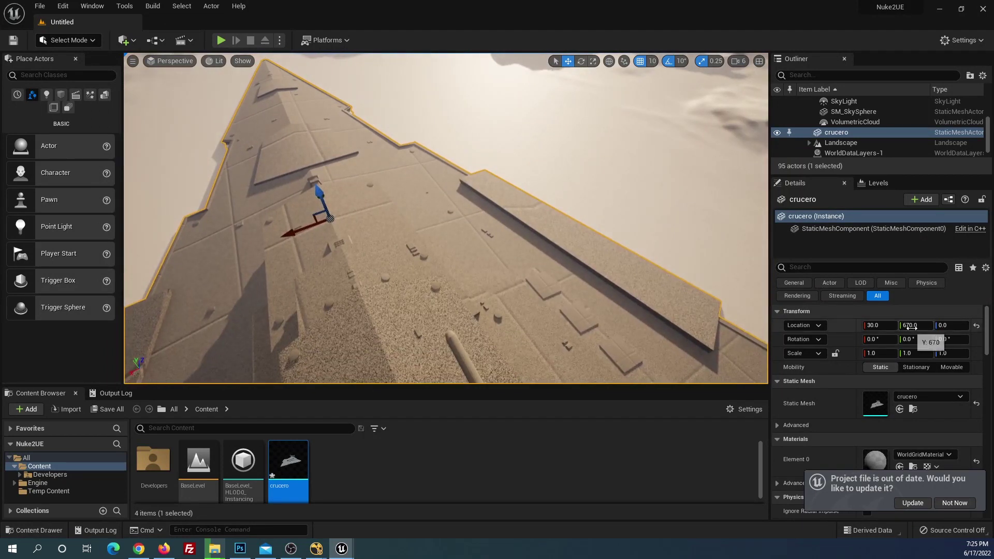
click(977, 328)
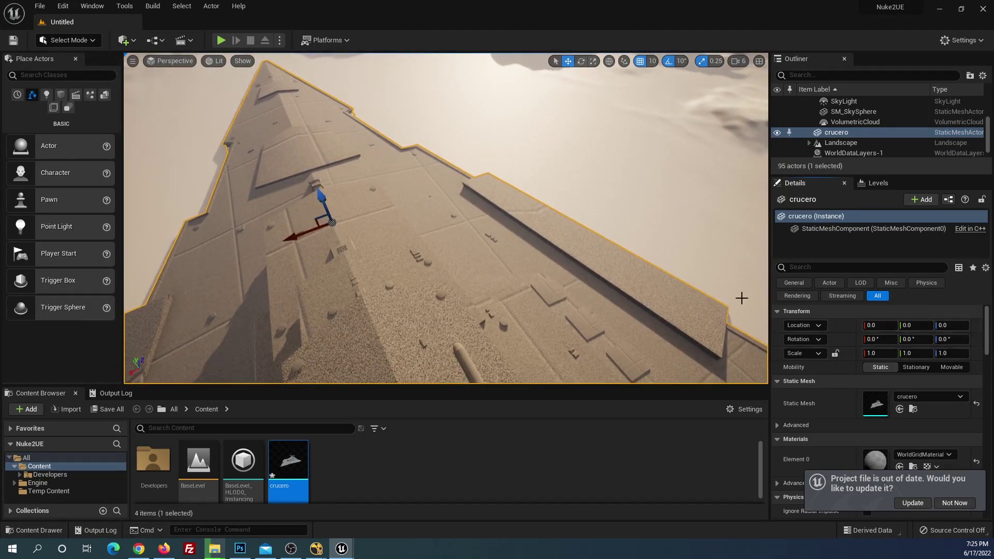
right_drag(363, 222, 424, 207)
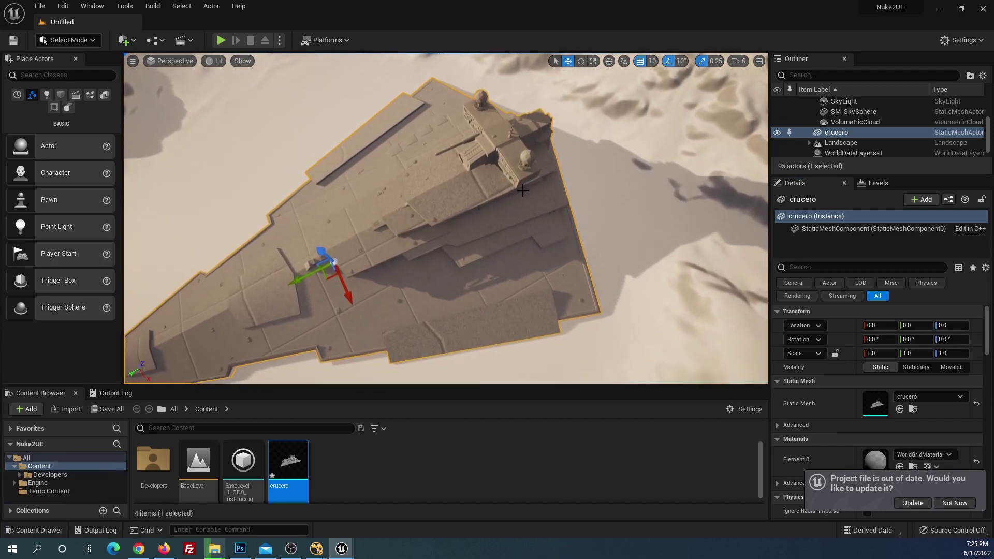
Hide the Landscape in the Outliner so the ship floats against the sky
right_drag(713, 145, 516, 190)
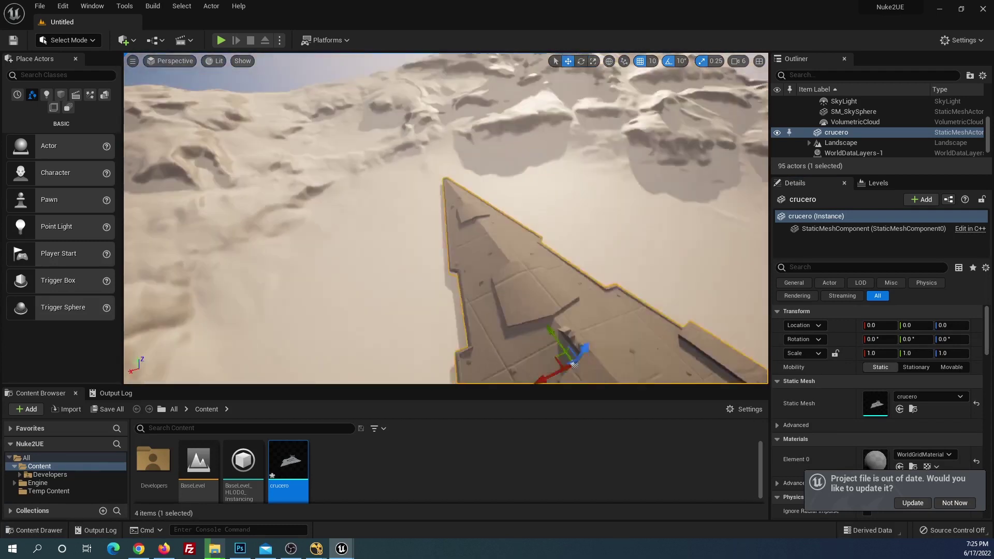
click(516, 189)
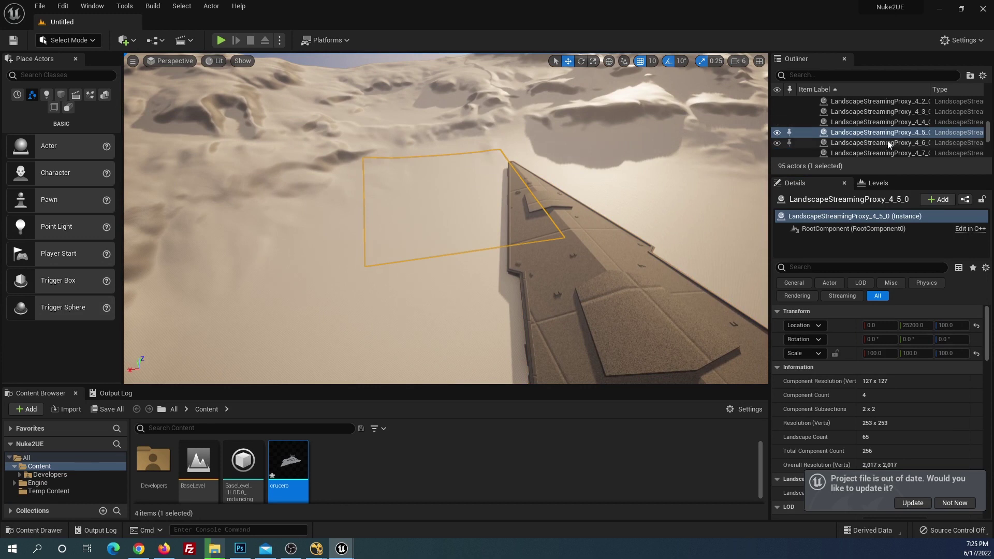
drag(989, 133, 988, 112)
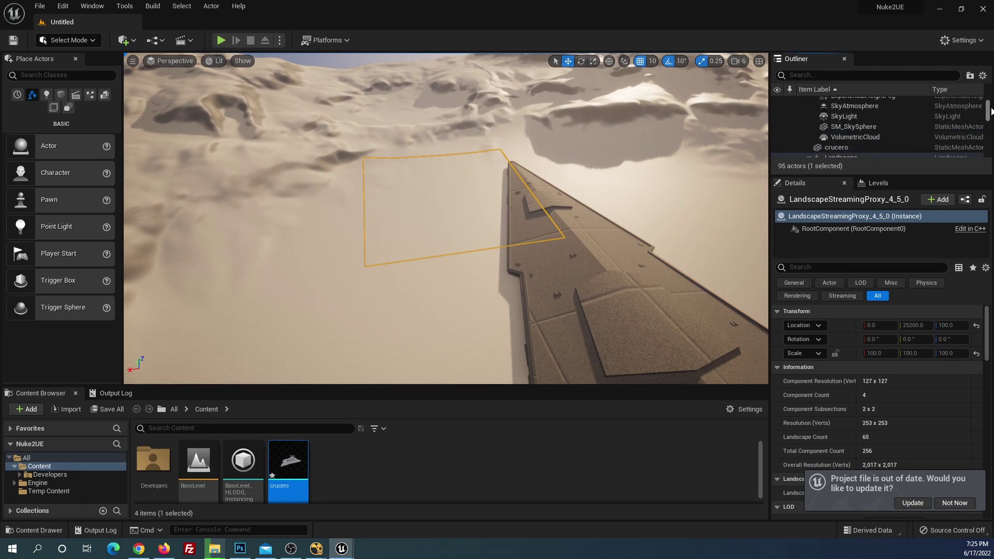
click(777, 117)
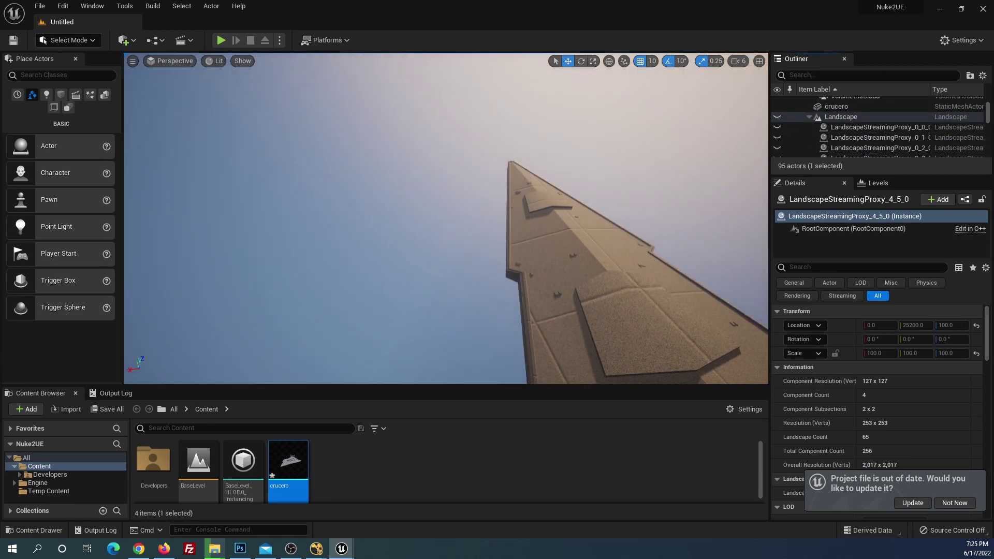
right_drag(466, 217, 445, 258)
mouse_move(445, 218)
right_down()
mouse_move(445, 228)
mouse_move(610, 270)
right_up()
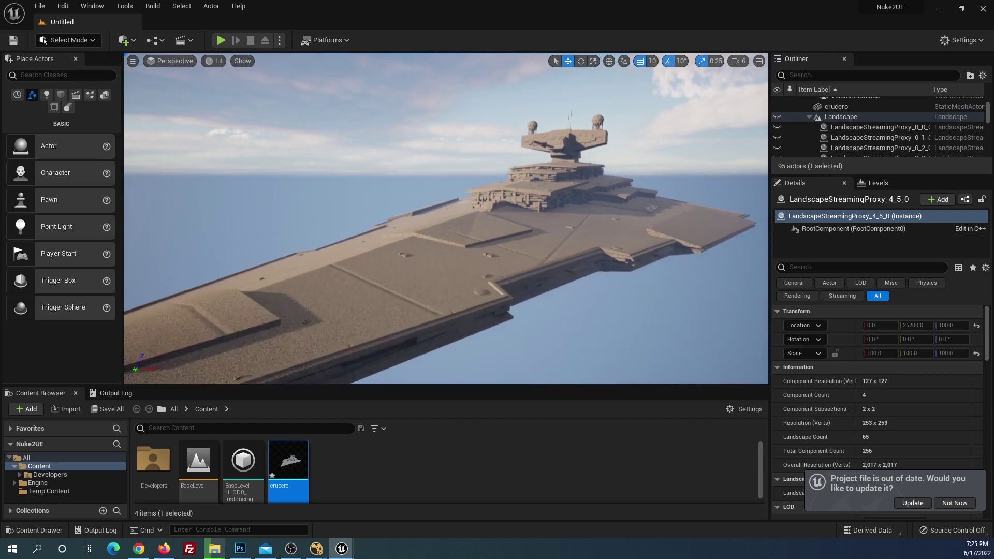
right_drag(445, 227, 445, 228)
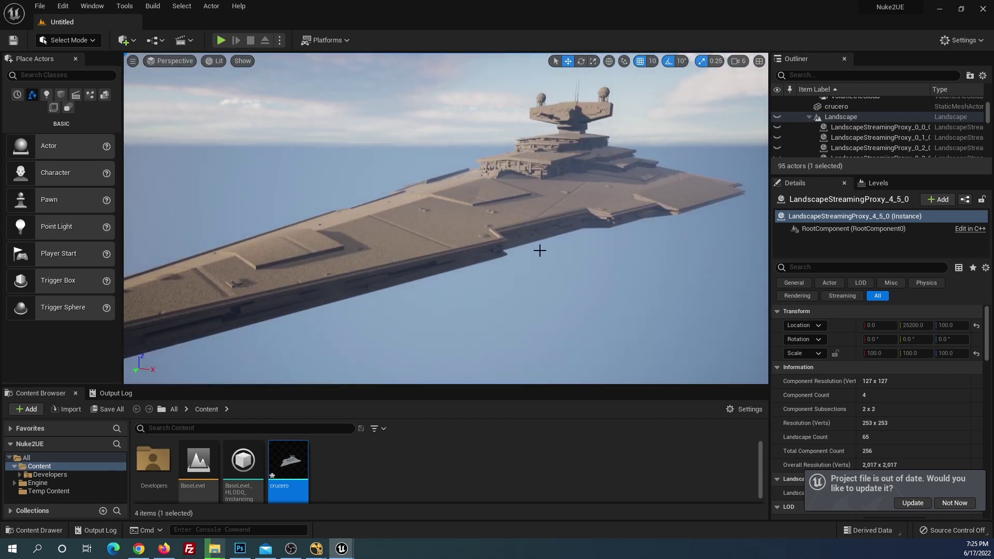
Create a new Level Sequence asset in the Content Browser
click(92, 6)
mouse_move(107, 33)
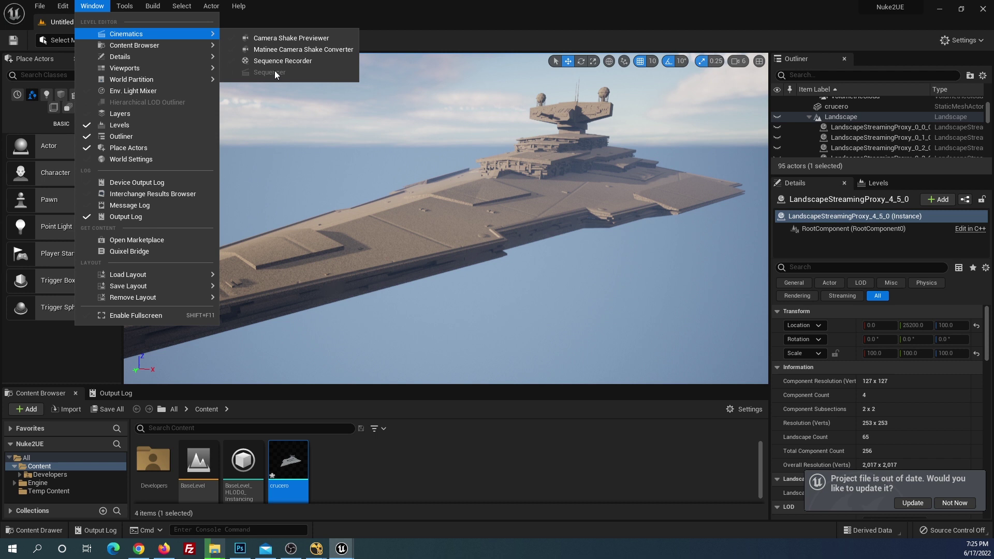
click(381, 462)
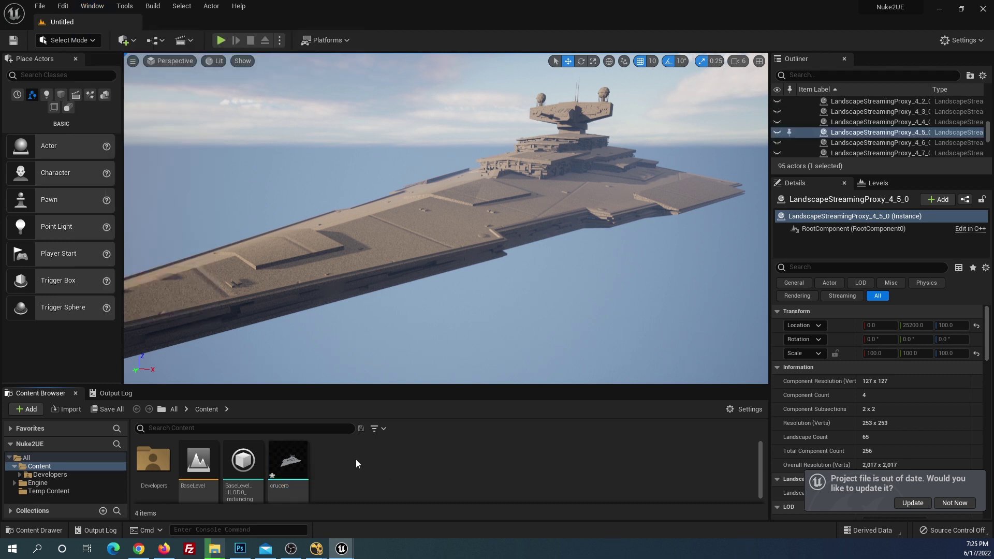
right_click(355, 459)
mouse_move(399, 278)
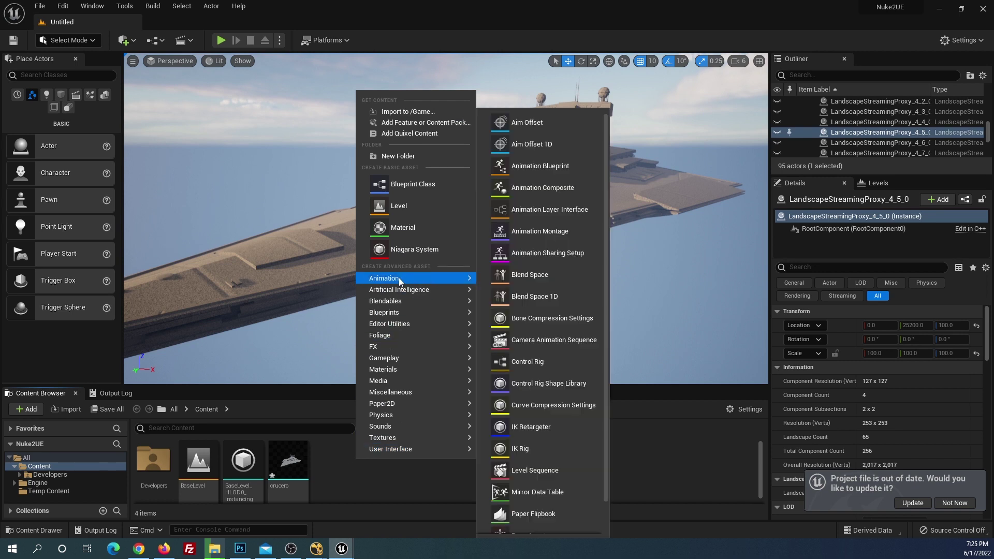
click(534, 471)
text(LS_Crucer)
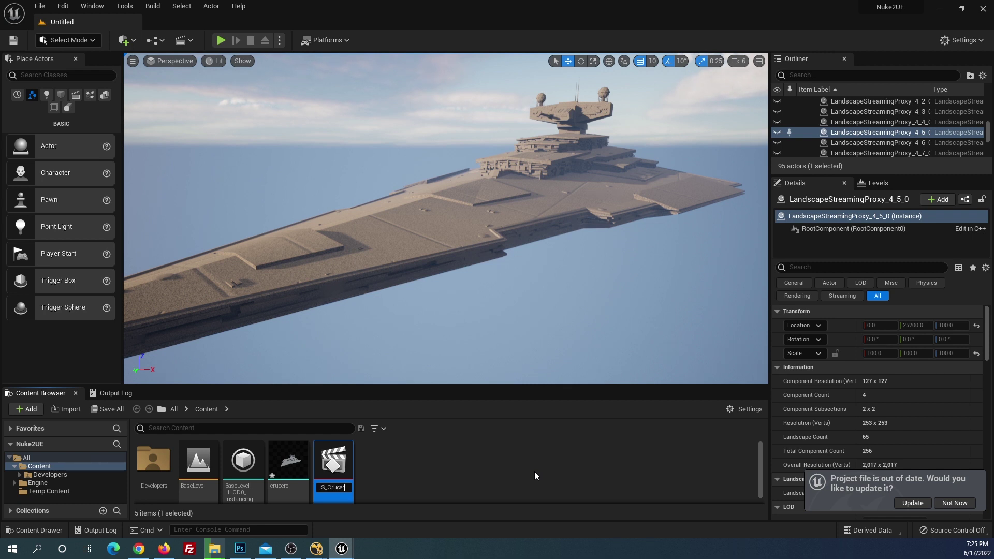
Name the sequence LS_Crucero and open it in Sequencer
text(o)
key(Return)
double_click(339, 455)
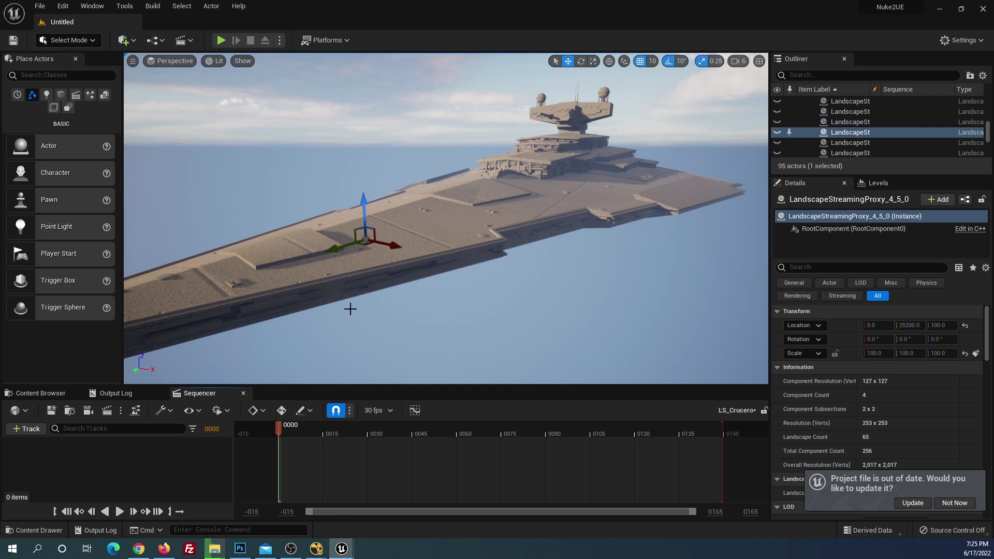
Enlarge the Sequencer area and add a Cine Camera Actor with a Camera Cuts track
key(super+Down)
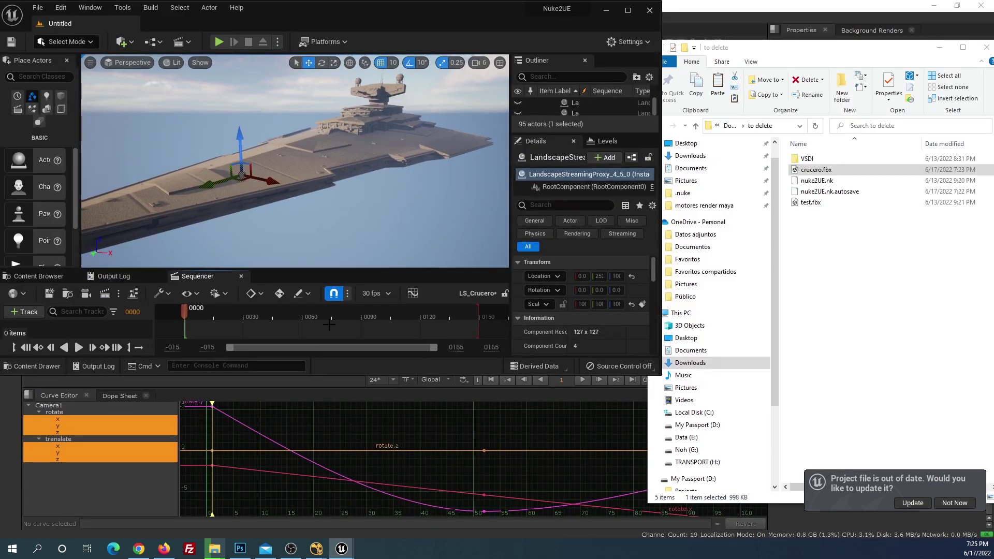
double_click(441, 8)
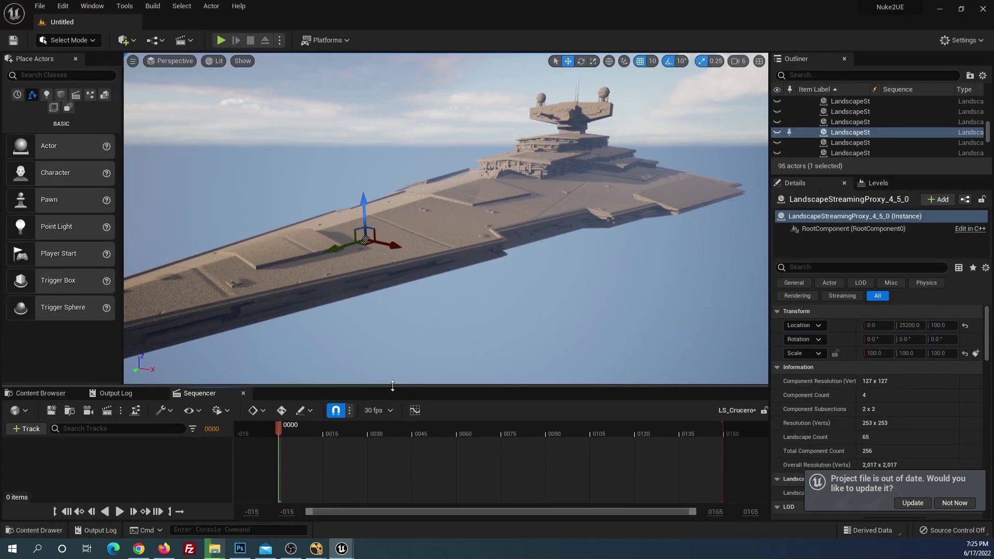
drag(393, 388, 403, 339)
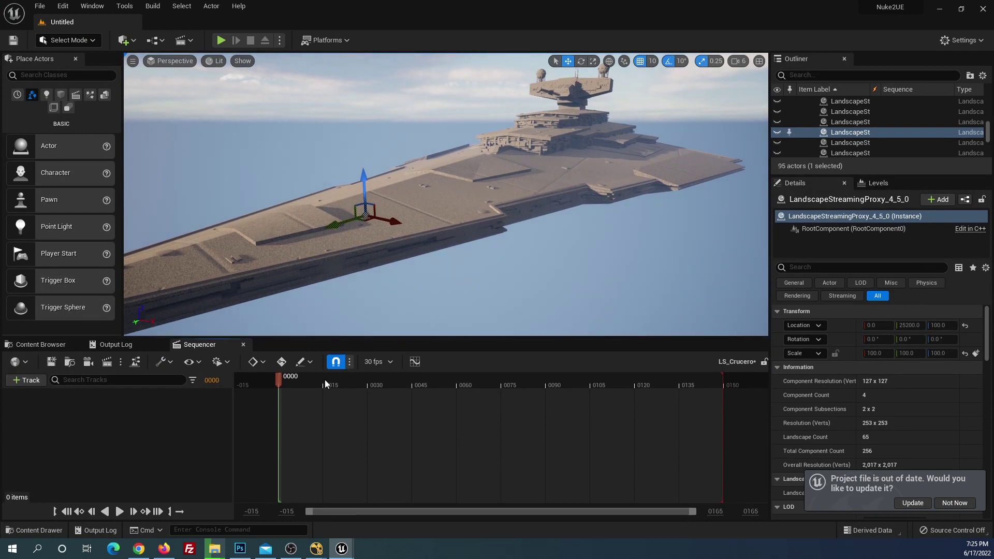
click(91, 362)
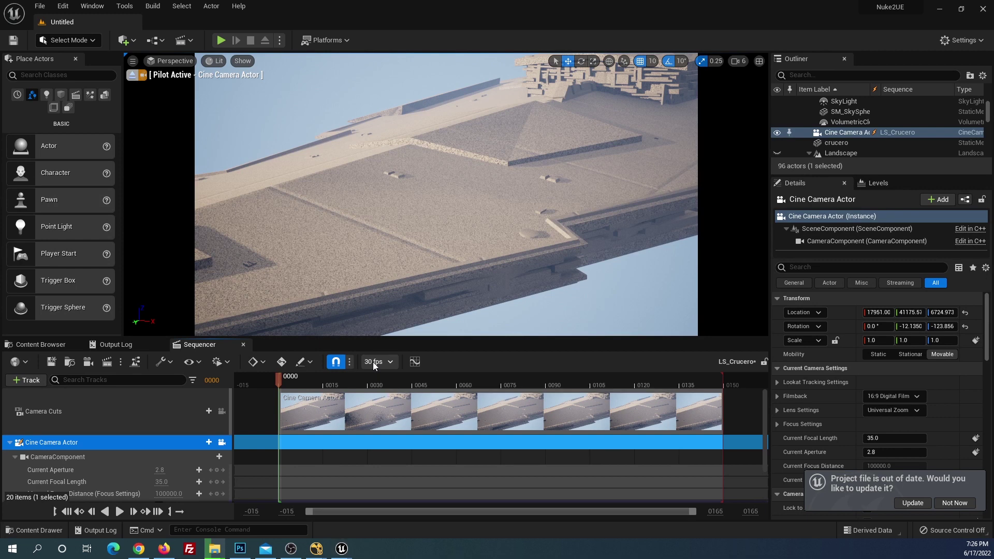
In NukeX, check Camera1's properties and confirm the project frame rate is 24 fps
key(alt+Tab)
double_click(121, 239)
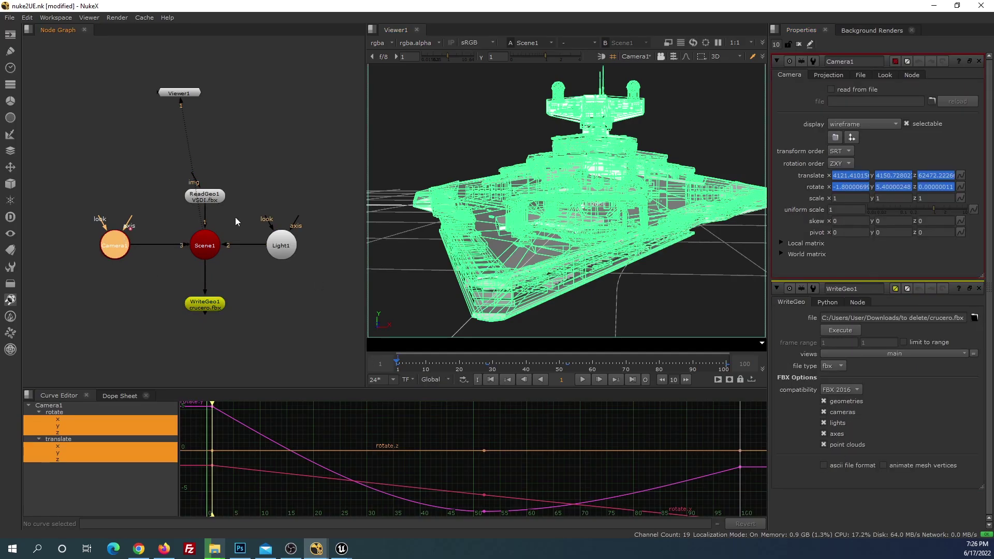
click(265, 167)
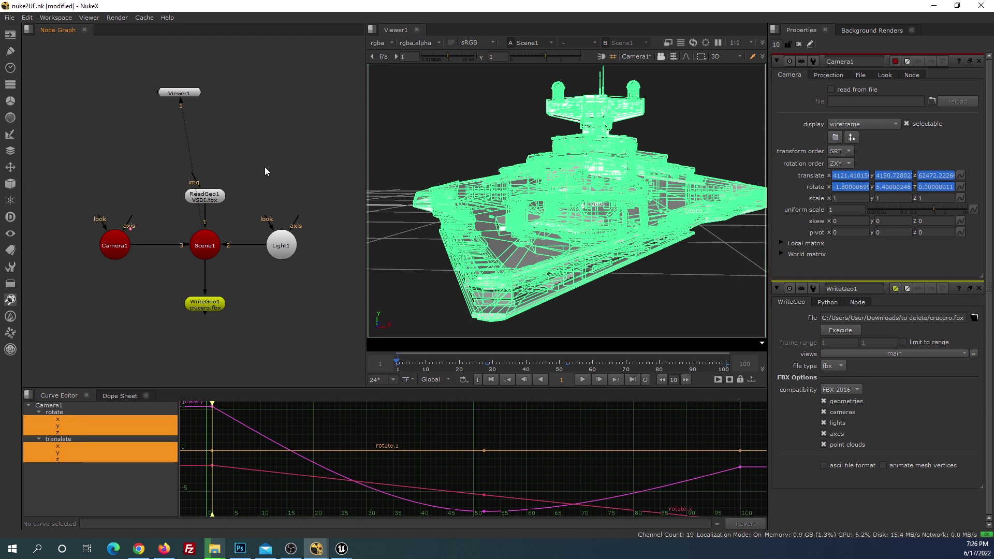
key(s)
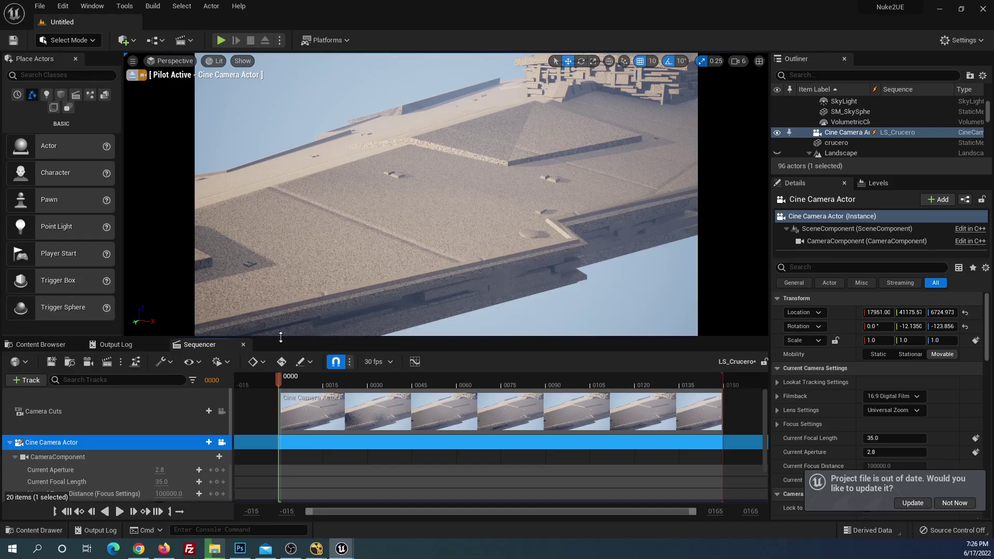
Set the LS_Crucero sequence frame rate to 24 fps in Sequencer
click(380, 363)
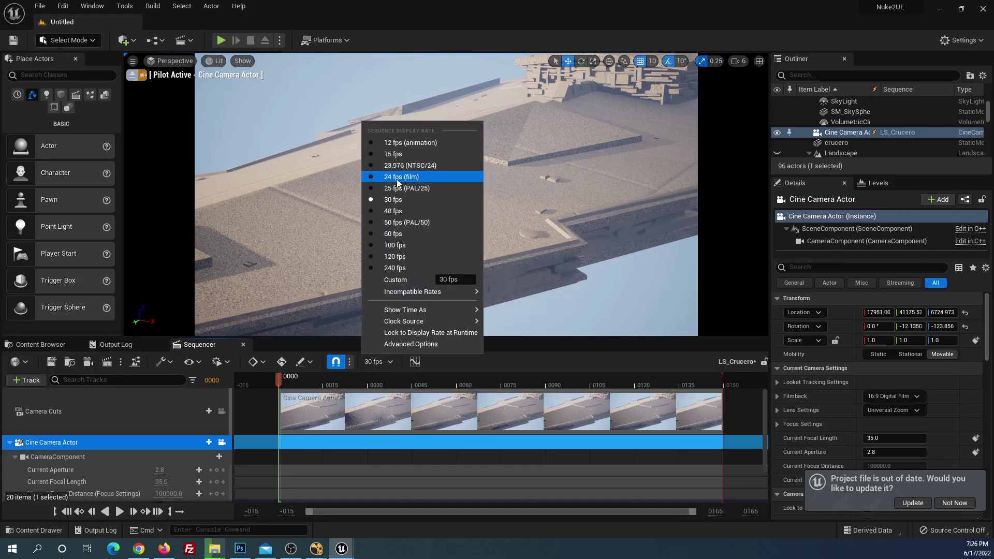
click(393, 190)
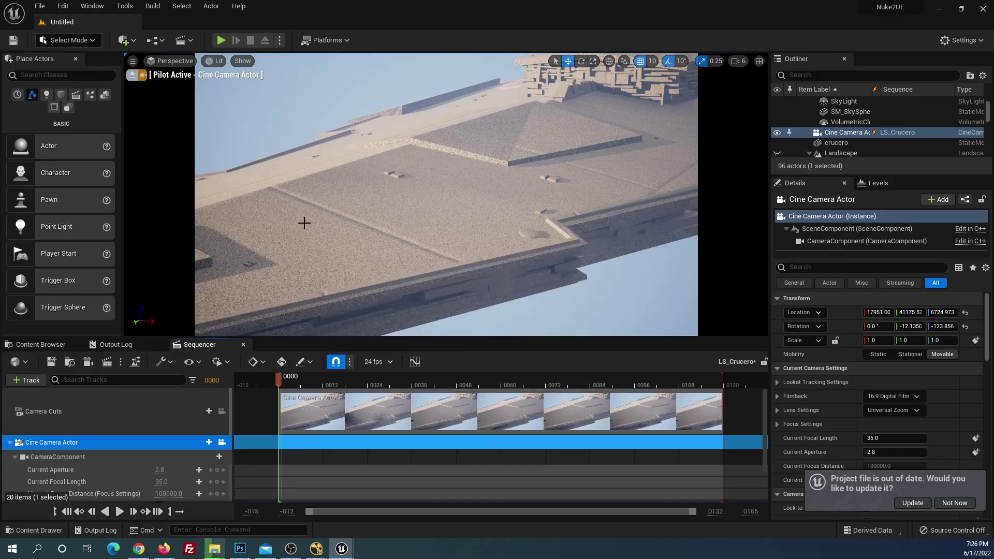
right_click(58, 444)
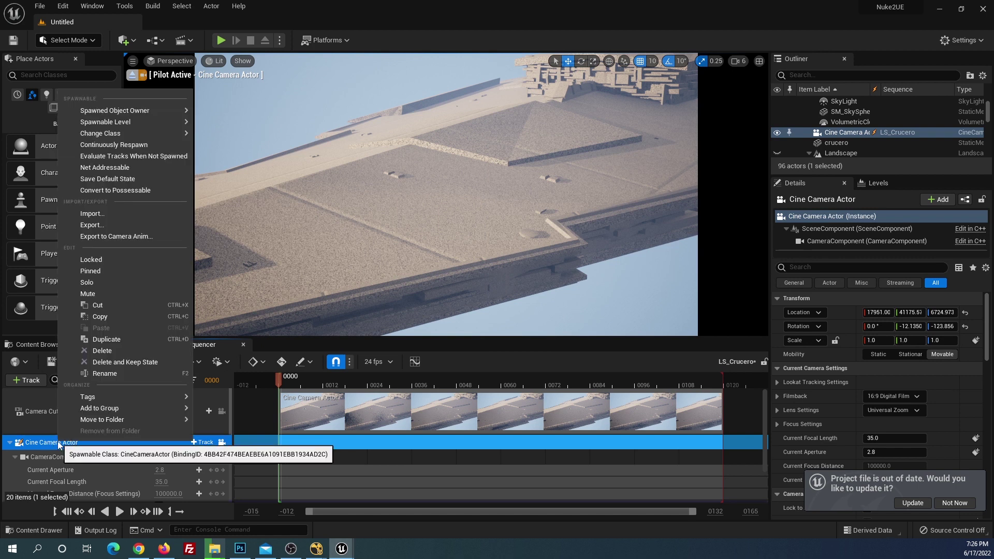
Choose crucero.fbx to import onto the Cine Camera Actor track
click(115, 214)
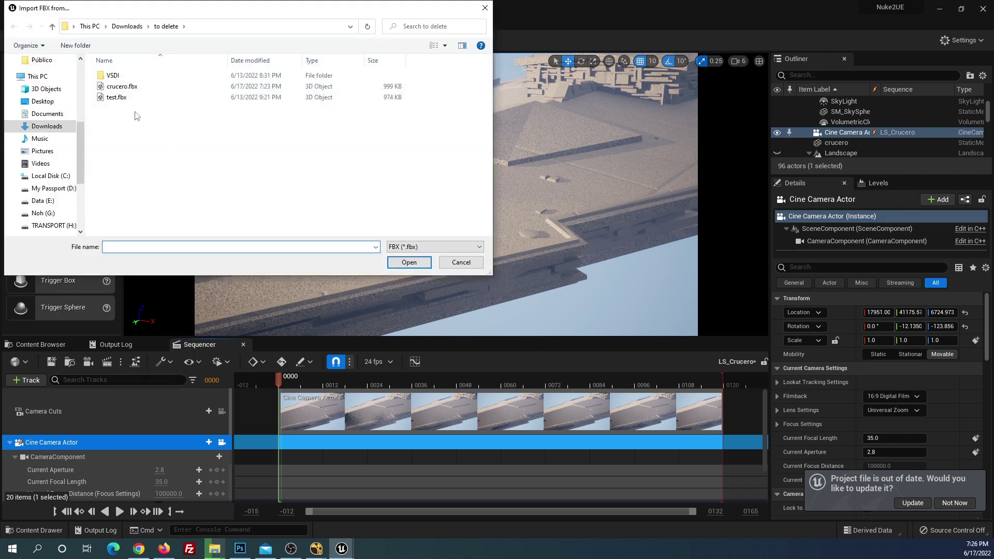
click(122, 86)
click(412, 263)
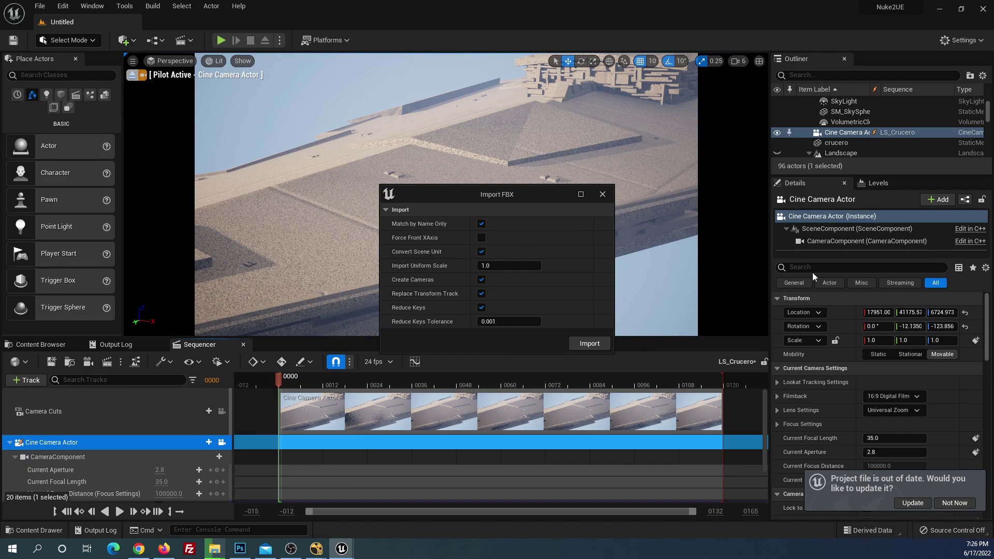
Import crucero.fbx with Match by Name Only and Reduce Keys turned off
key(alt+Tab)
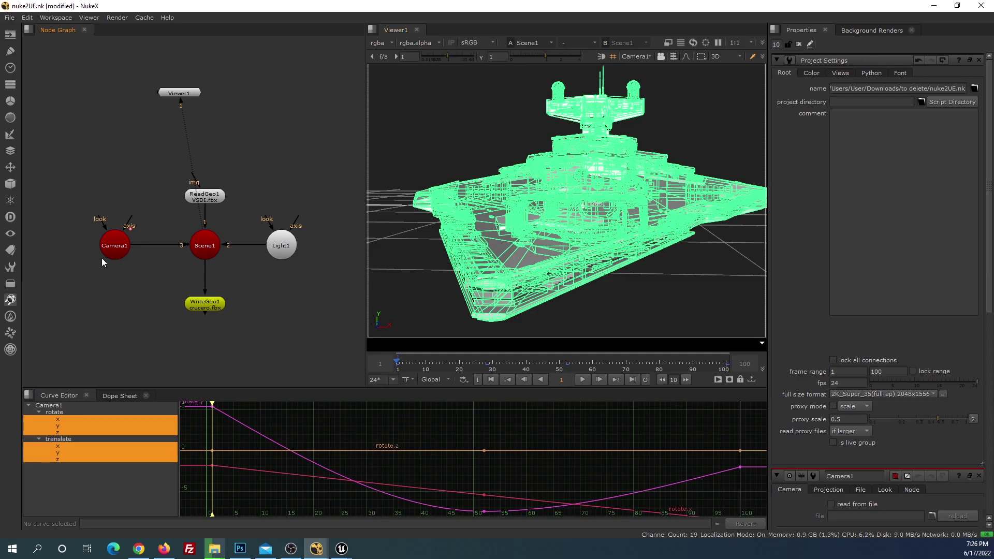
key(alt+Tab)
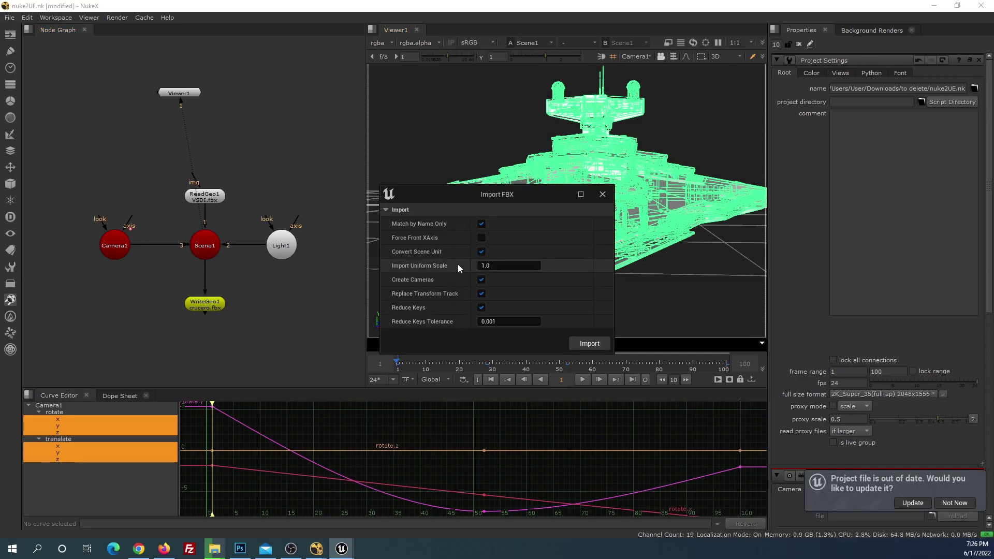
click(481, 225)
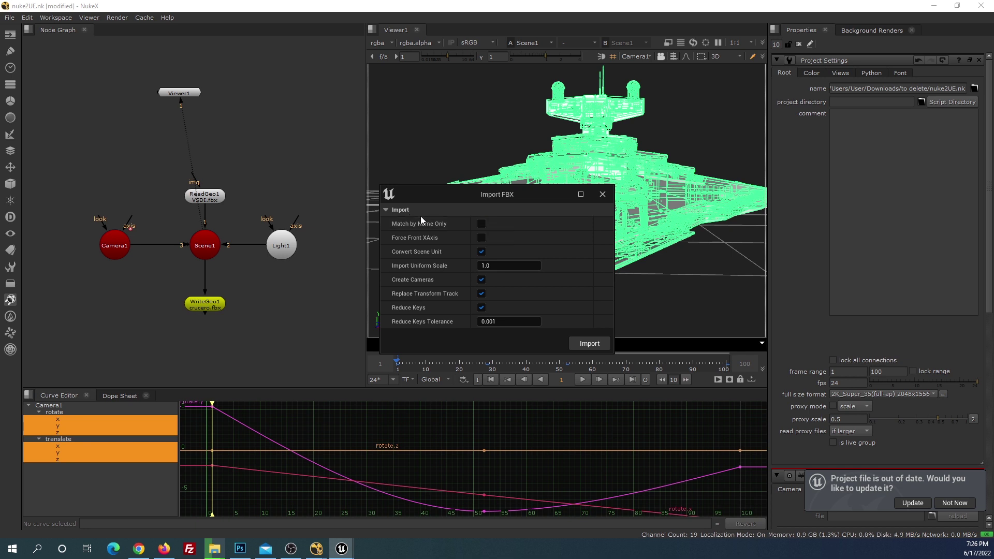
click(390, 307)
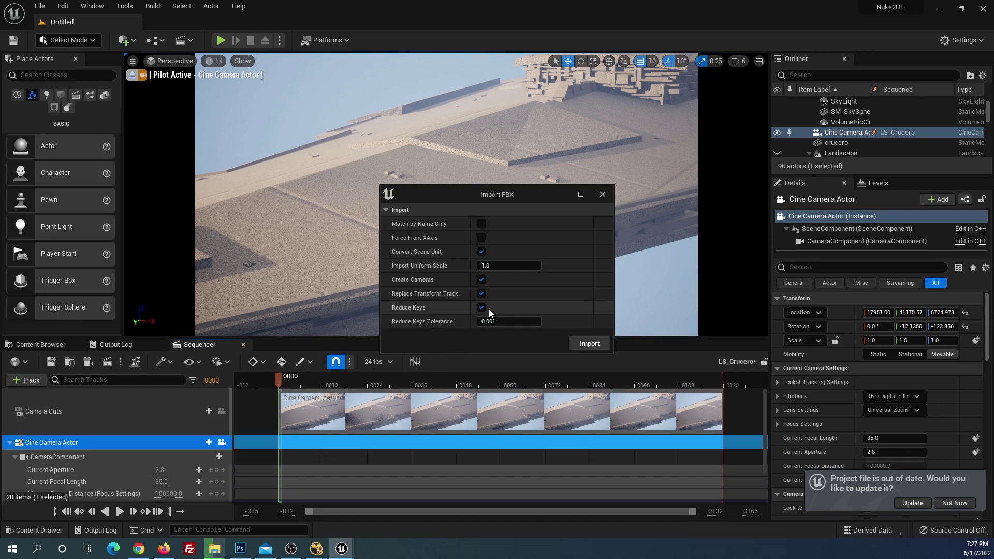
click(481, 308)
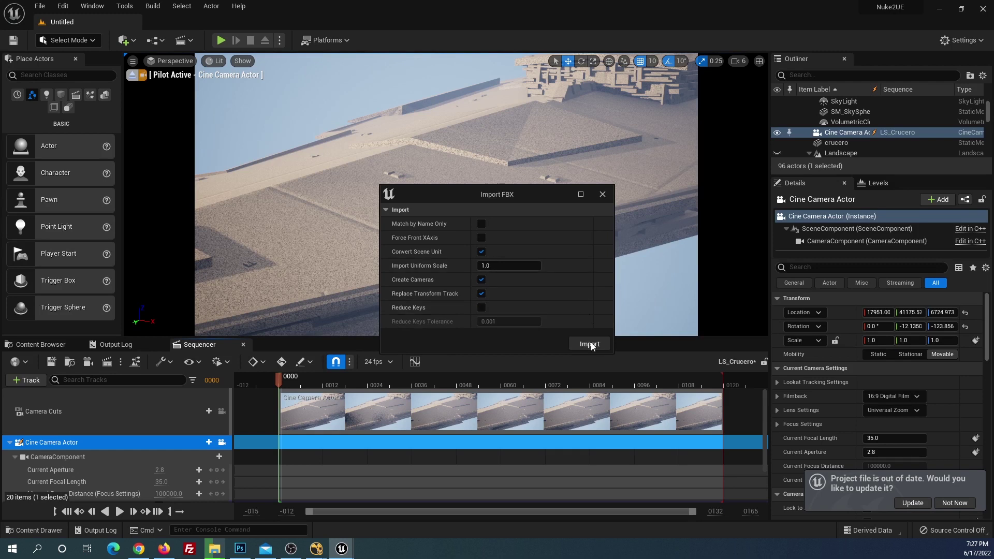
click(591, 343)
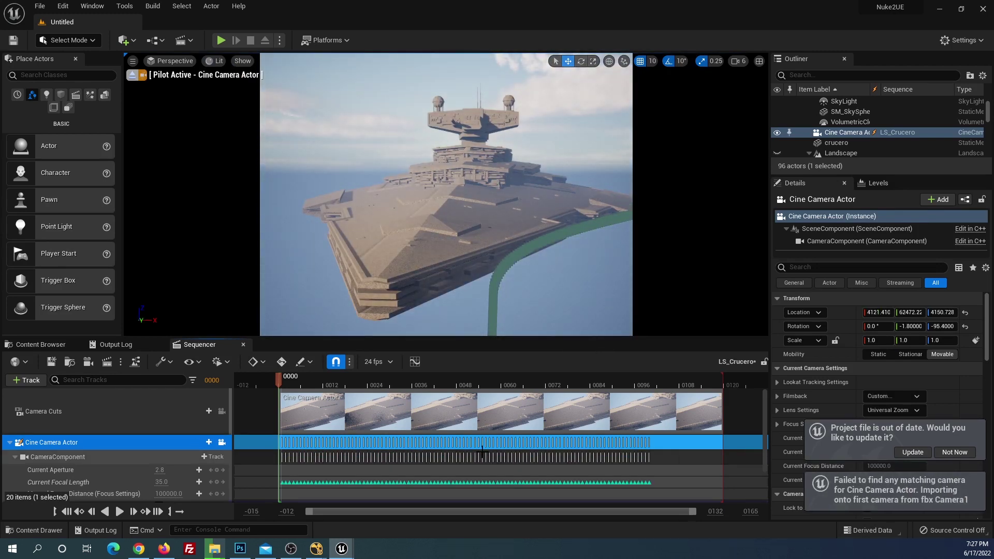
End playback at frame 100 and unlock the viewport from Camera Cuts
click(652, 384)
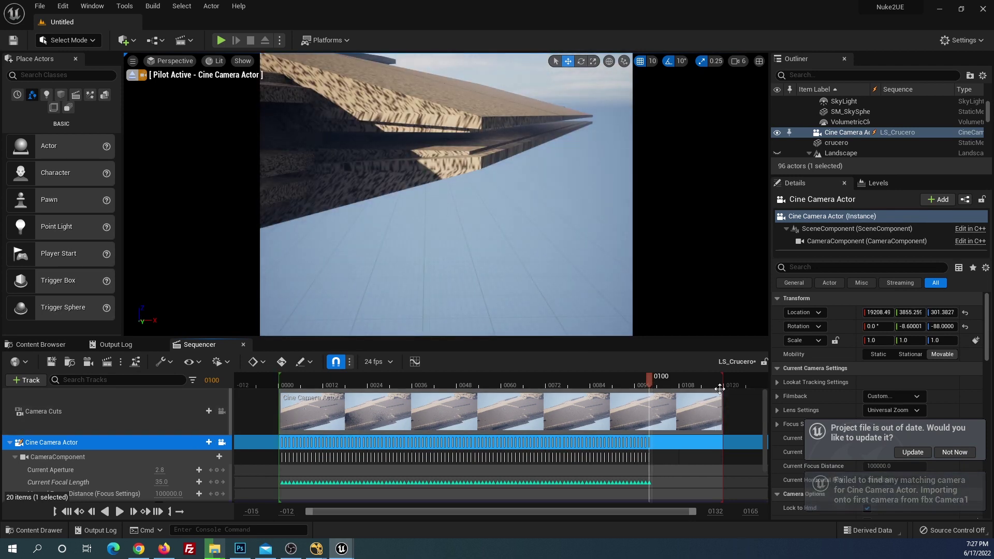
click(169, 511)
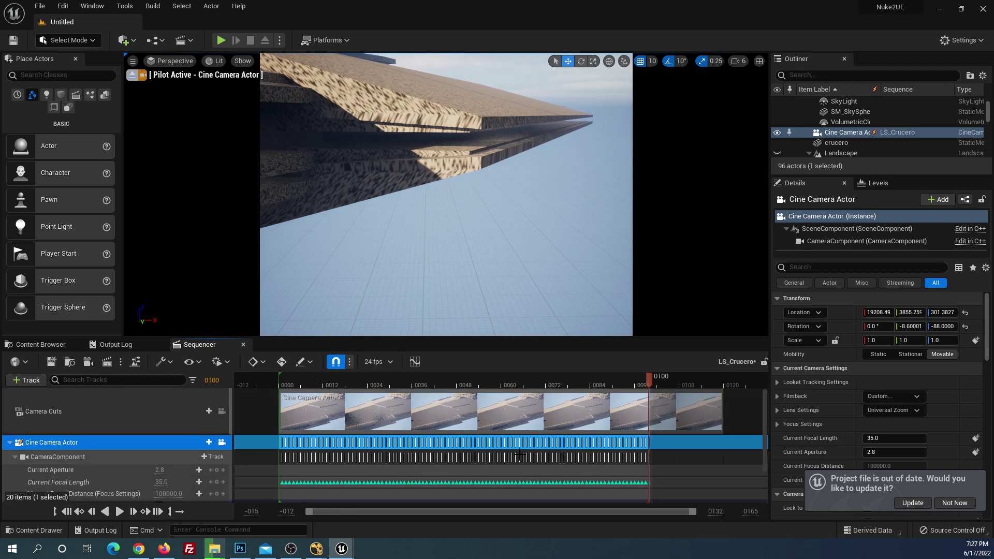
click(222, 412)
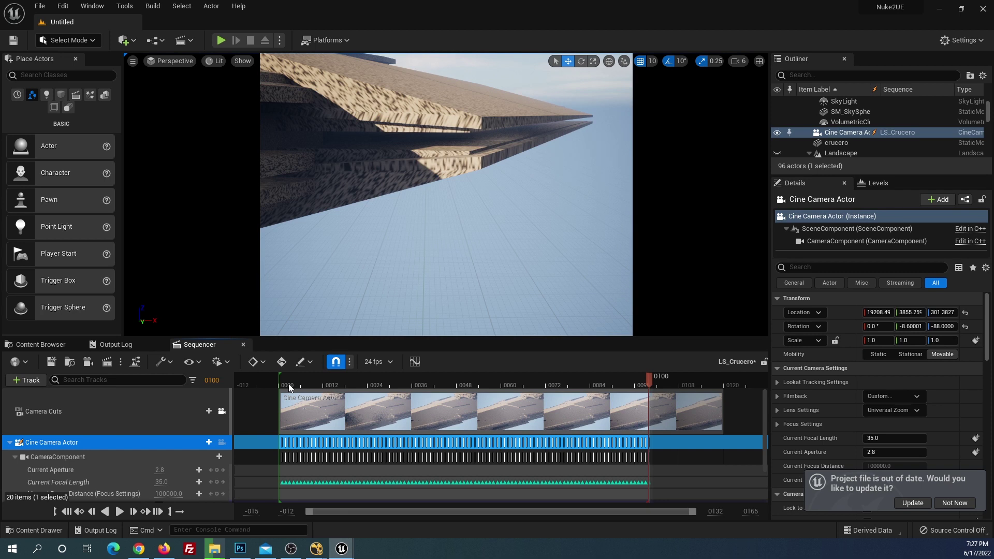
Play the imported camera move from the start, twice
click(69, 512)
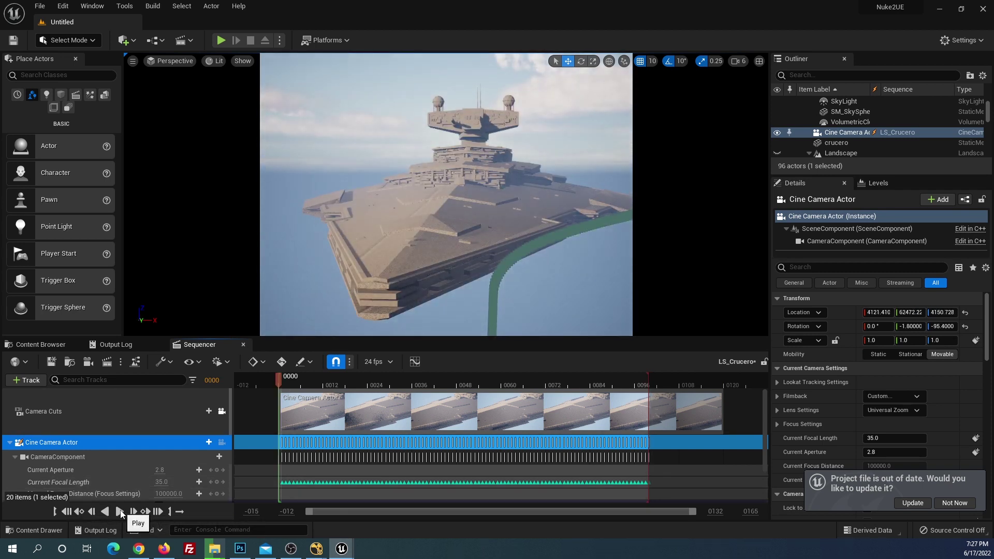
click(119, 512)
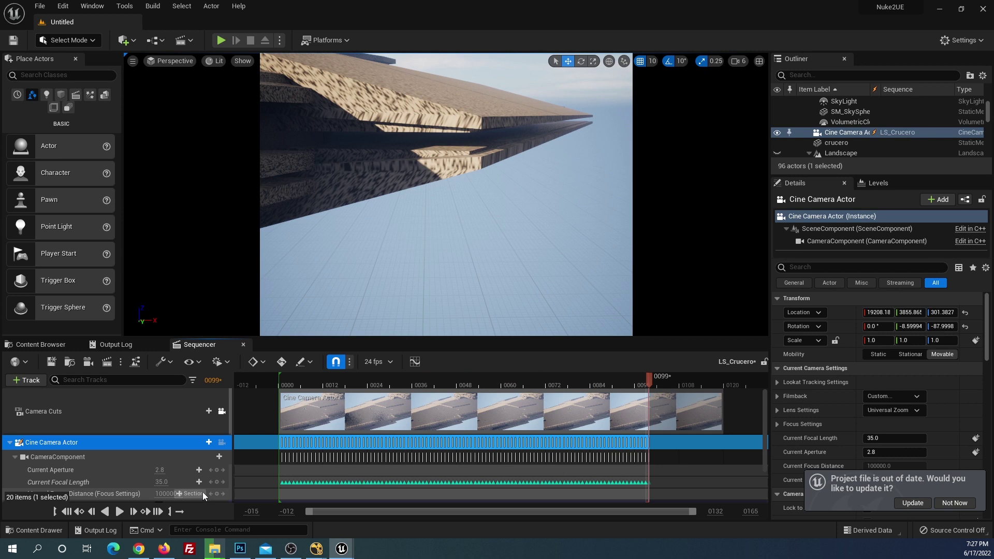
click(119, 511)
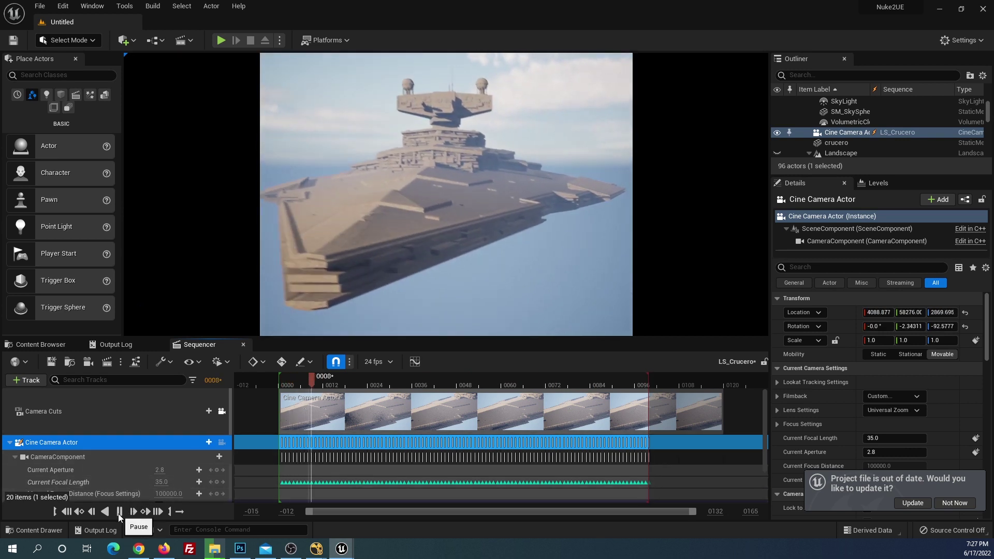